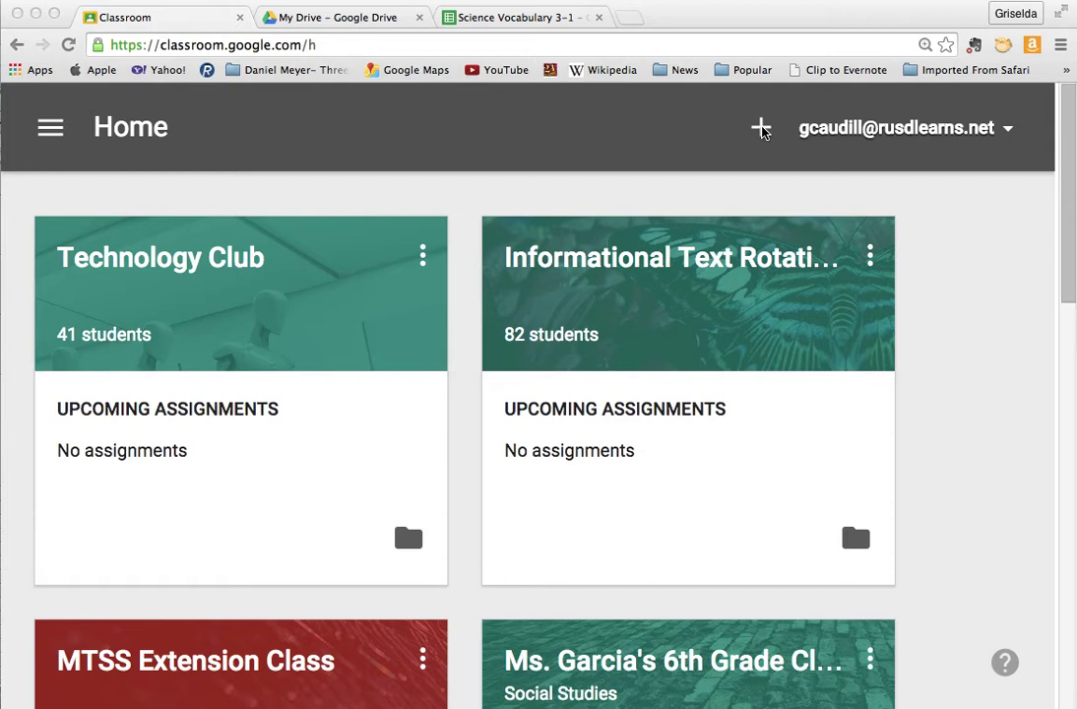
Step: Create a new class named "Science- 6th Grade", leaving the section blank
click(762, 129)
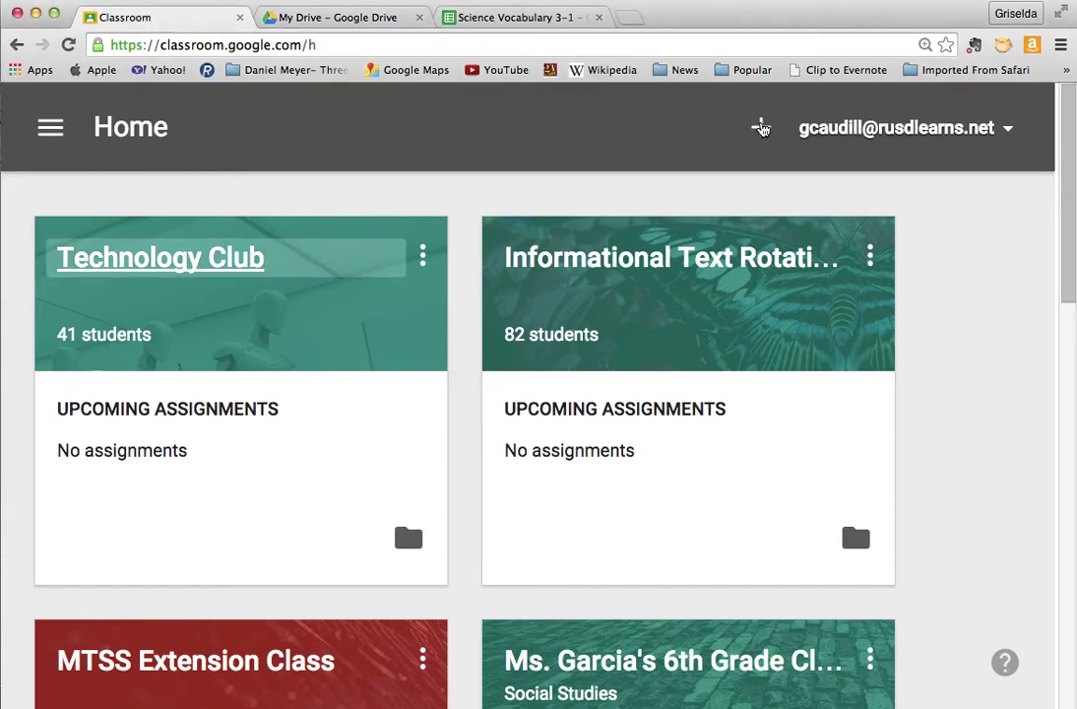
click(762, 129)
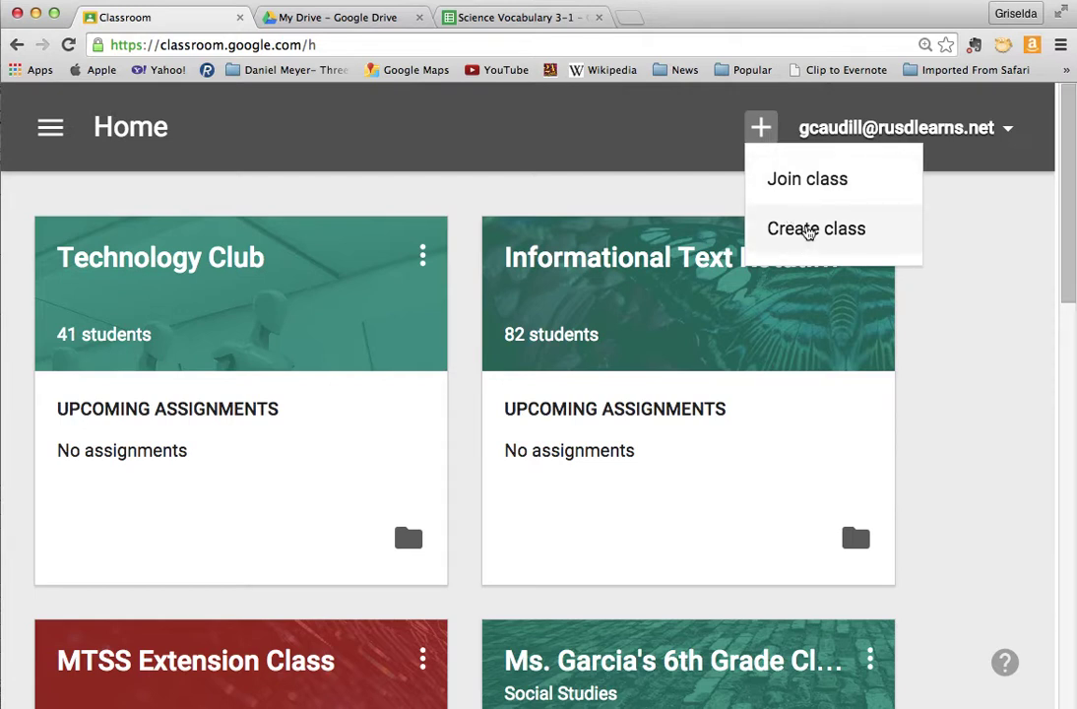
click(808, 231)
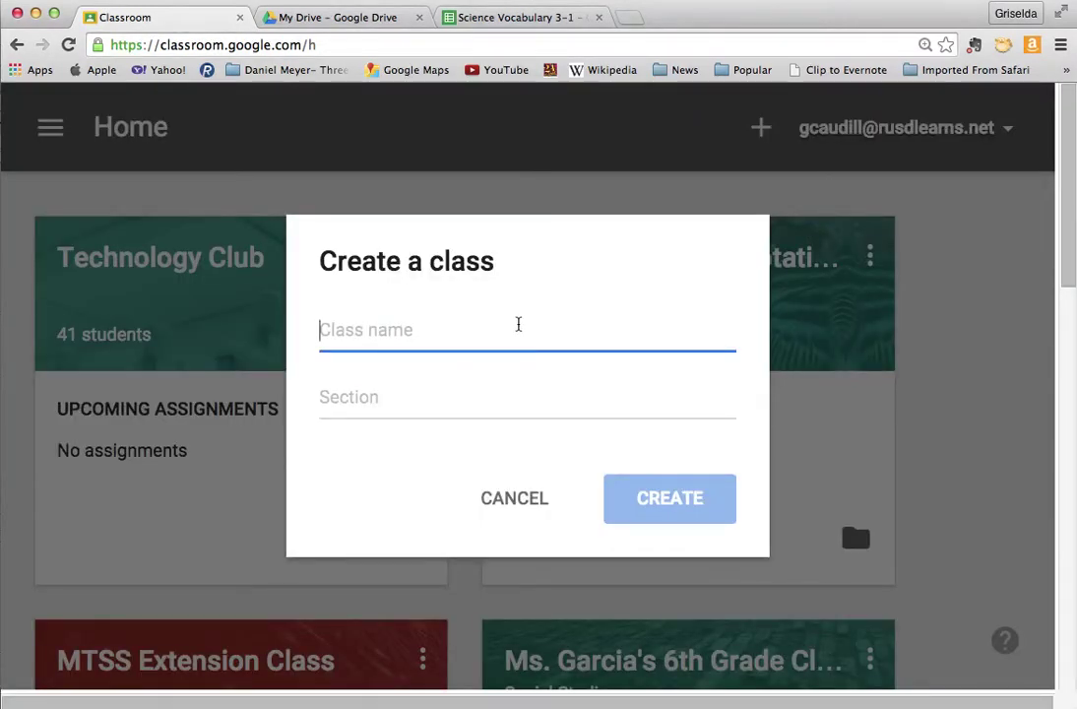
text(Science- 6th Grade)
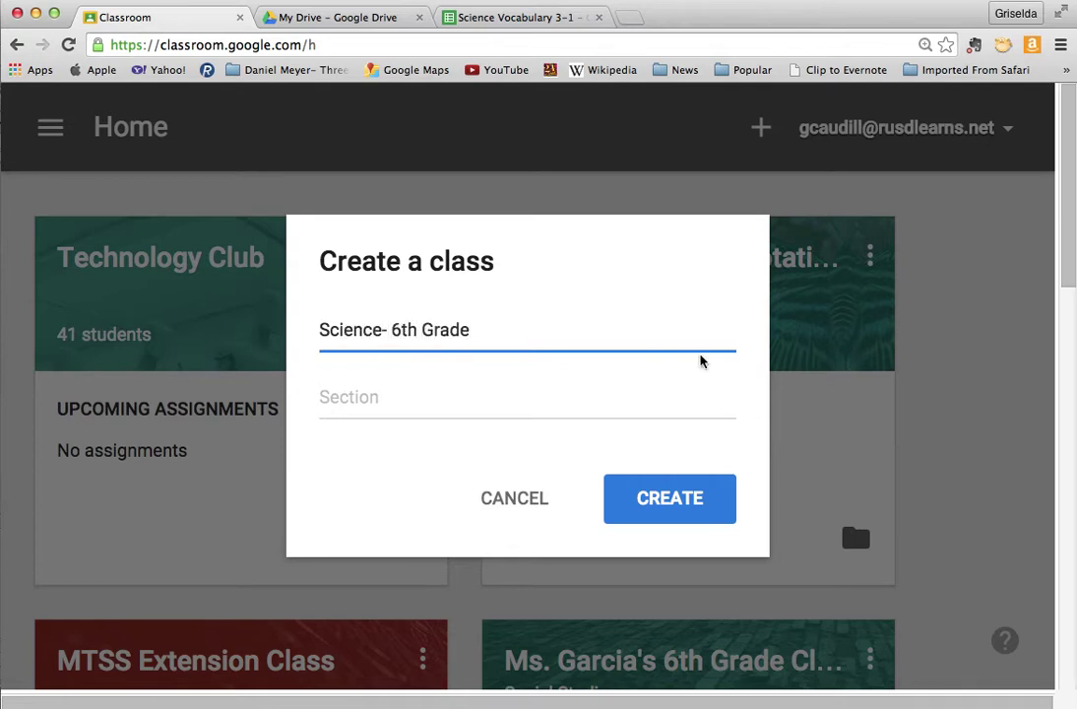
click(685, 498)
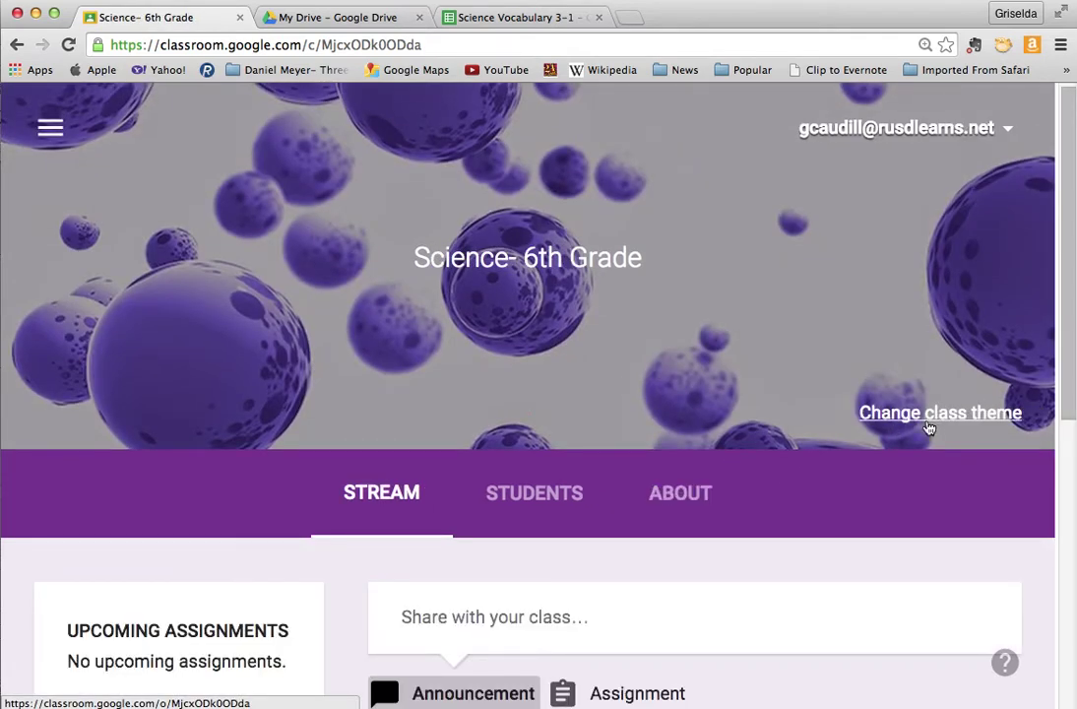
Step: Change the class theme to the gallery image of colourful laboratory flasks
click(930, 425)
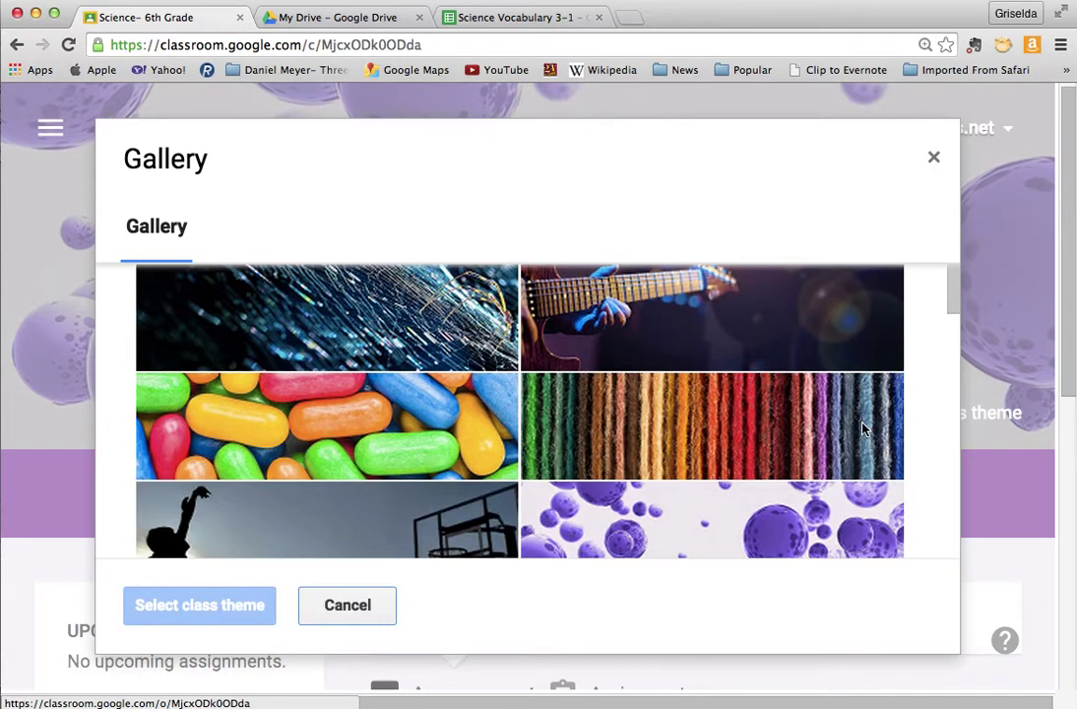
scroll(862, 429, down, 5)
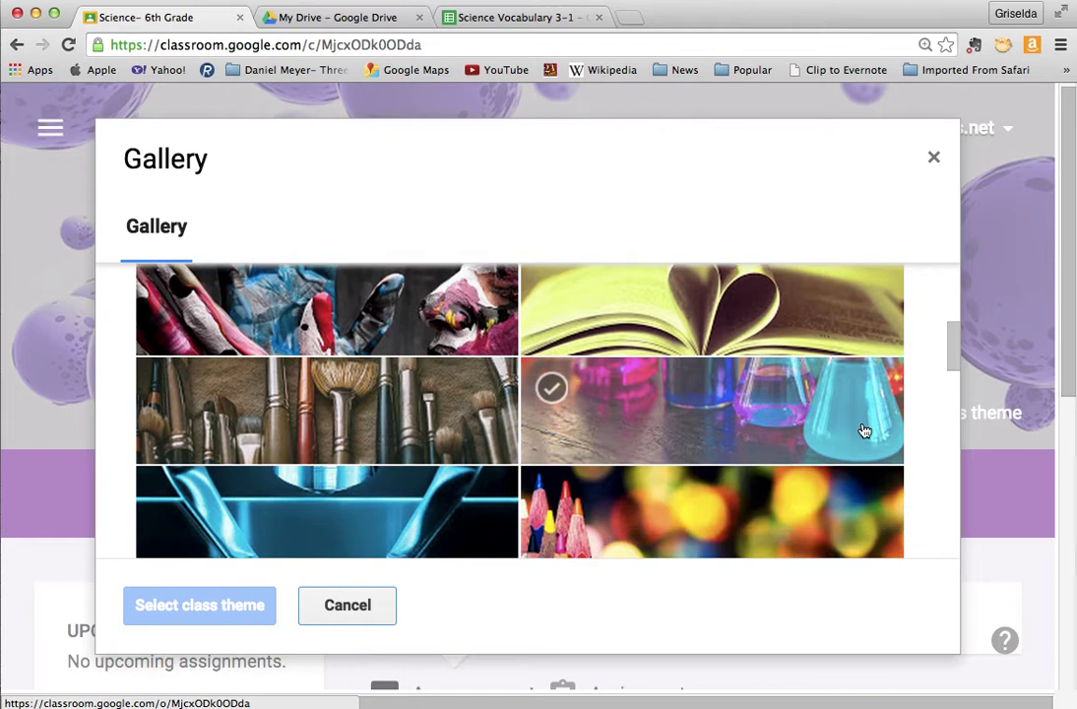
click(862, 429)
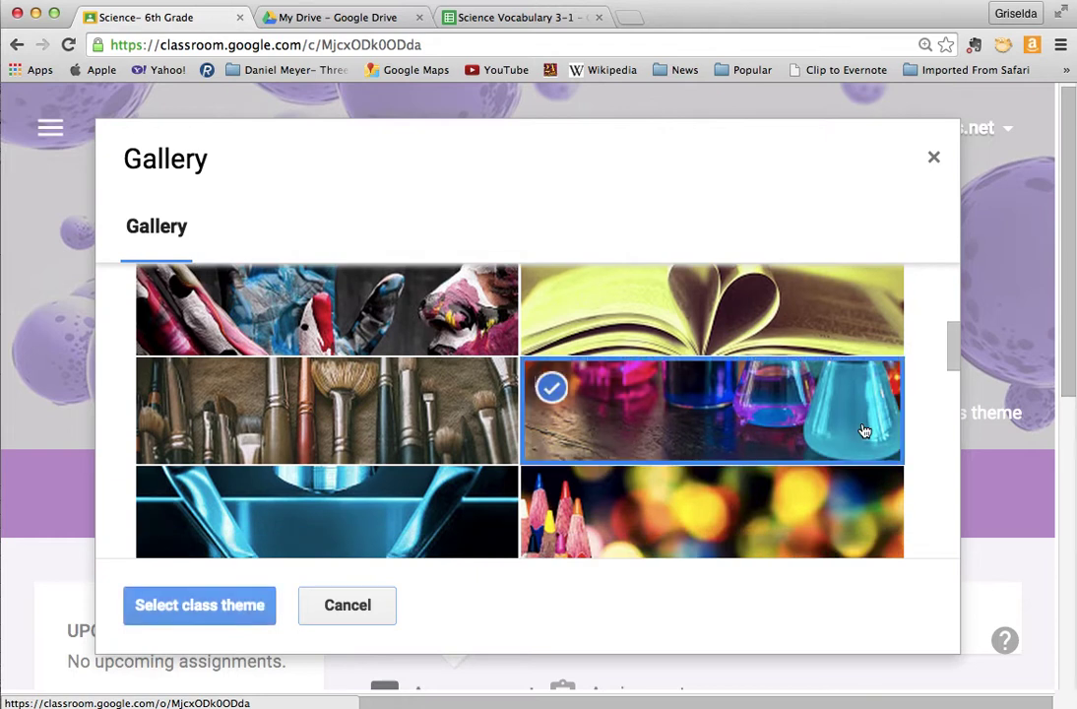
click(241, 608)
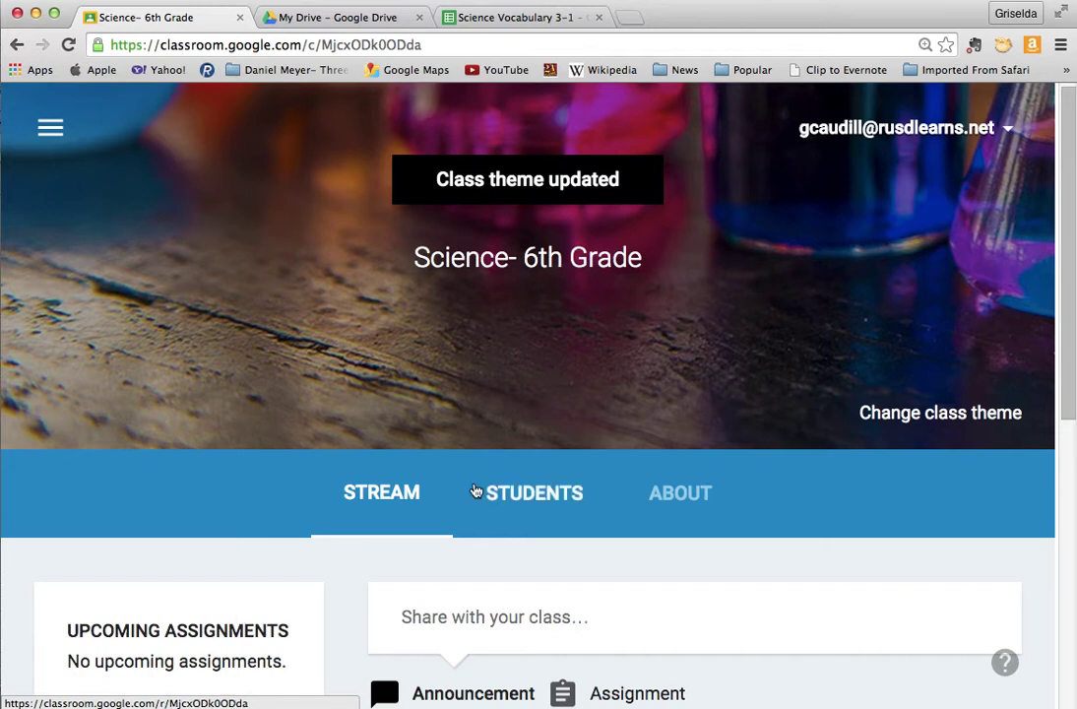
Step: Start a new materials entry titled "Sixth Grade Textbook" on the class's About page
scroll(475, 491, down, 3)
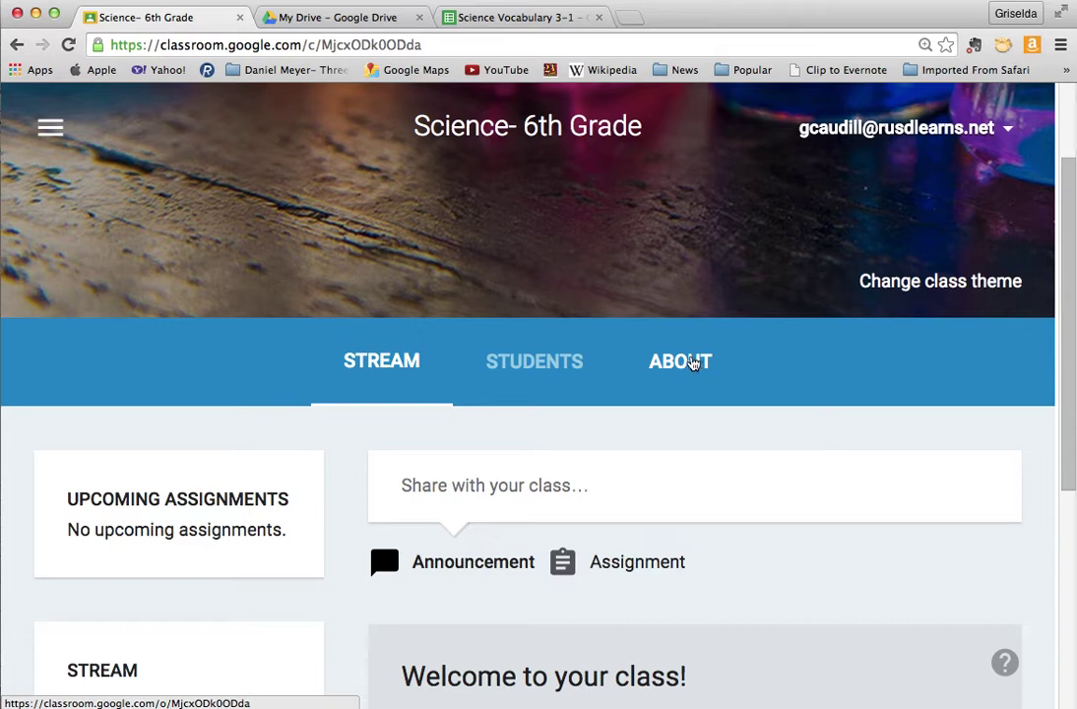
click(678, 364)
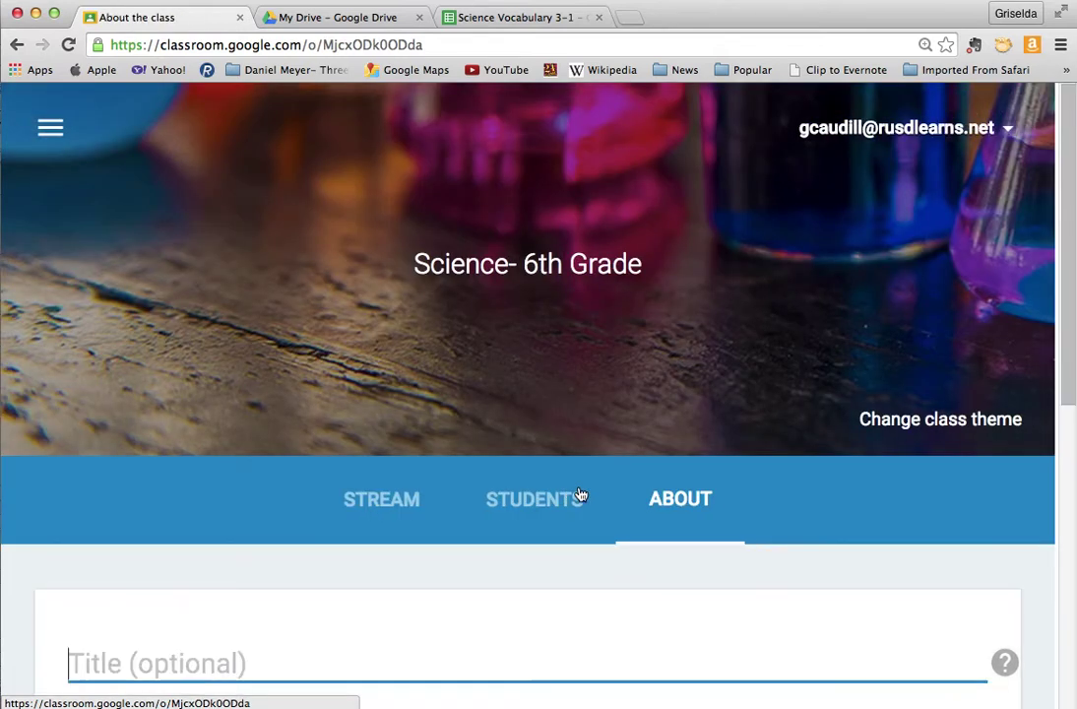
scroll(576, 492, down, 5)
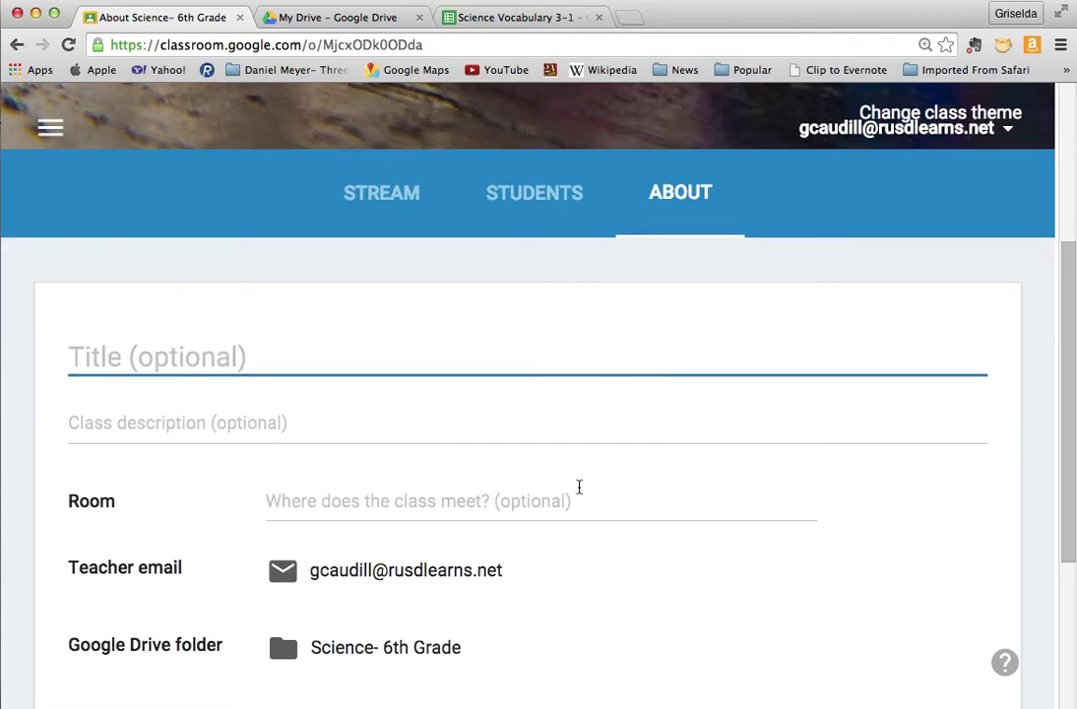
scroll(579, 492, down, 2)
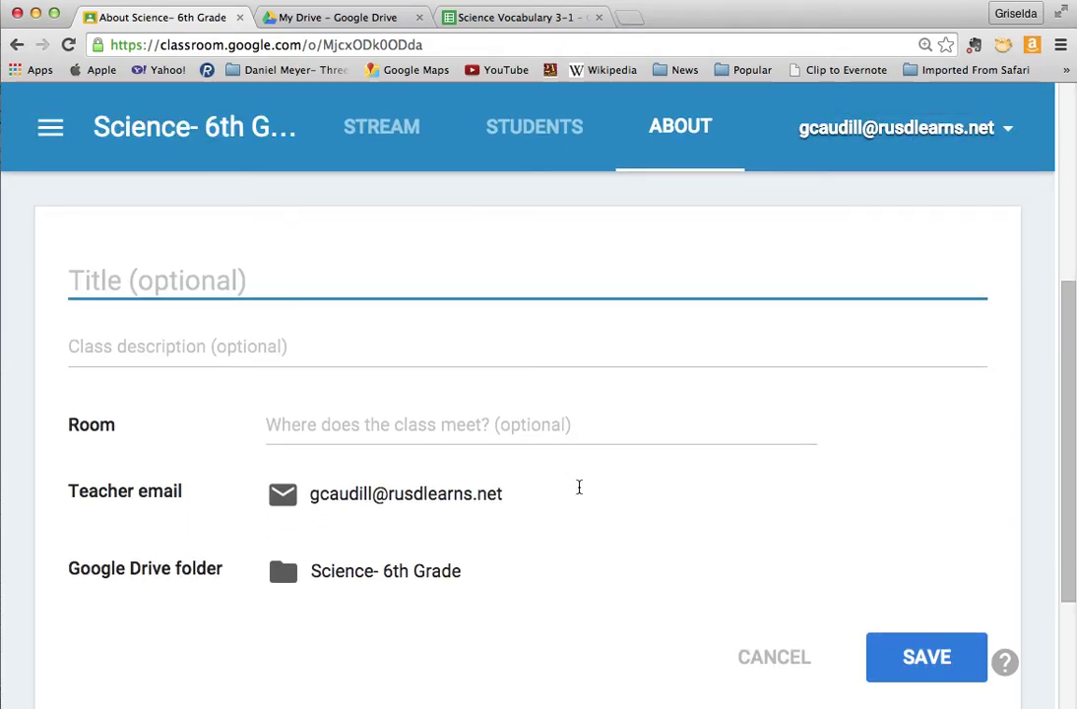
scroll(577, 489, down, 2)
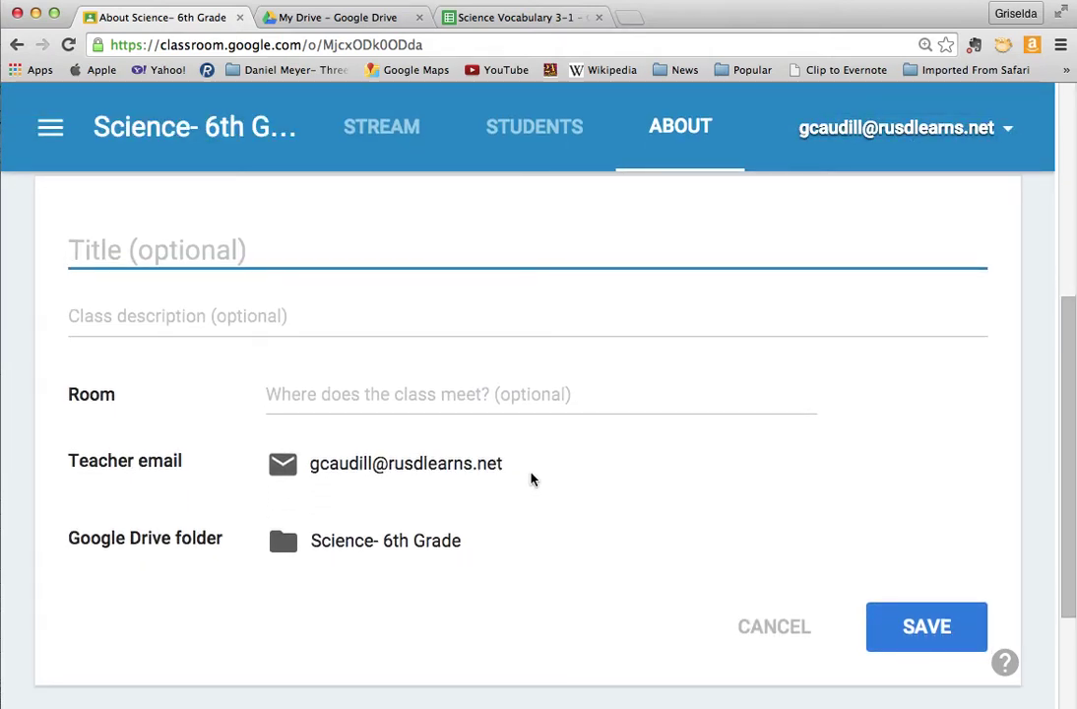
scroll(596, 490, down, 3)
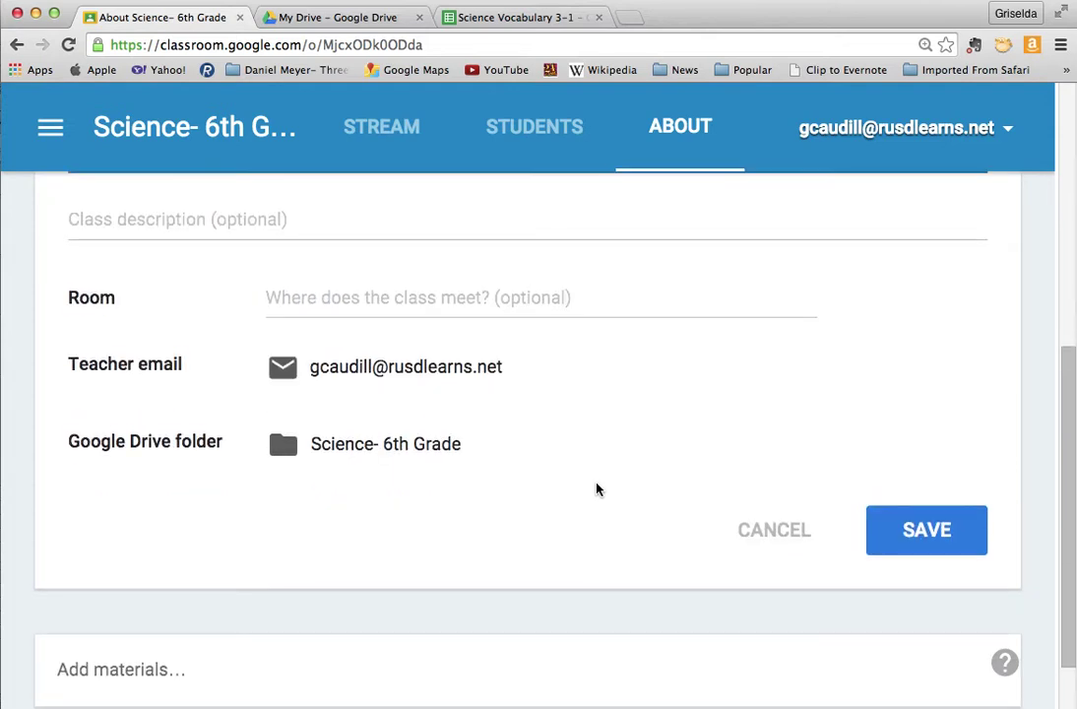
scroll(595, 490, down, 2)
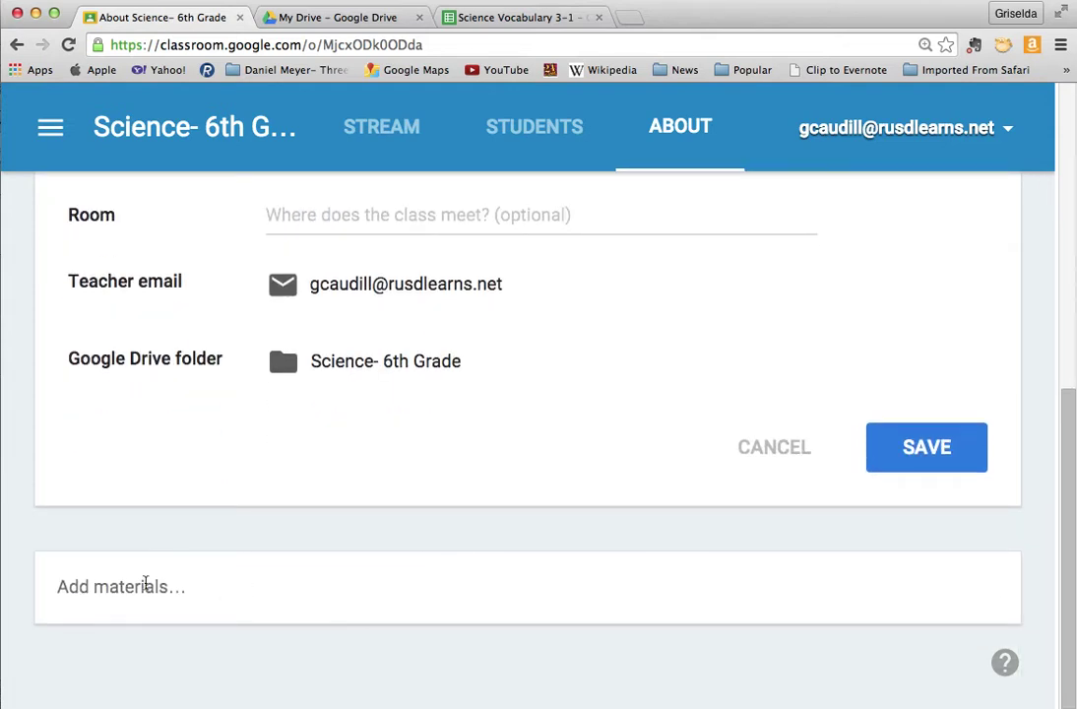
click(140, 591)
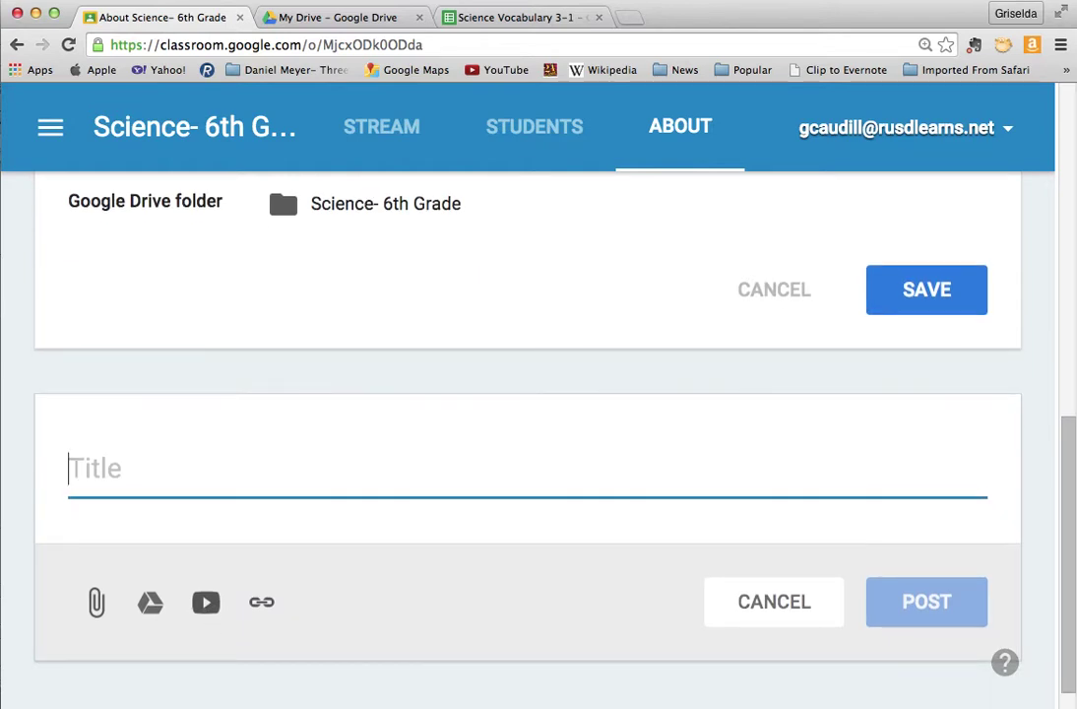
text(Sixth Grade T)
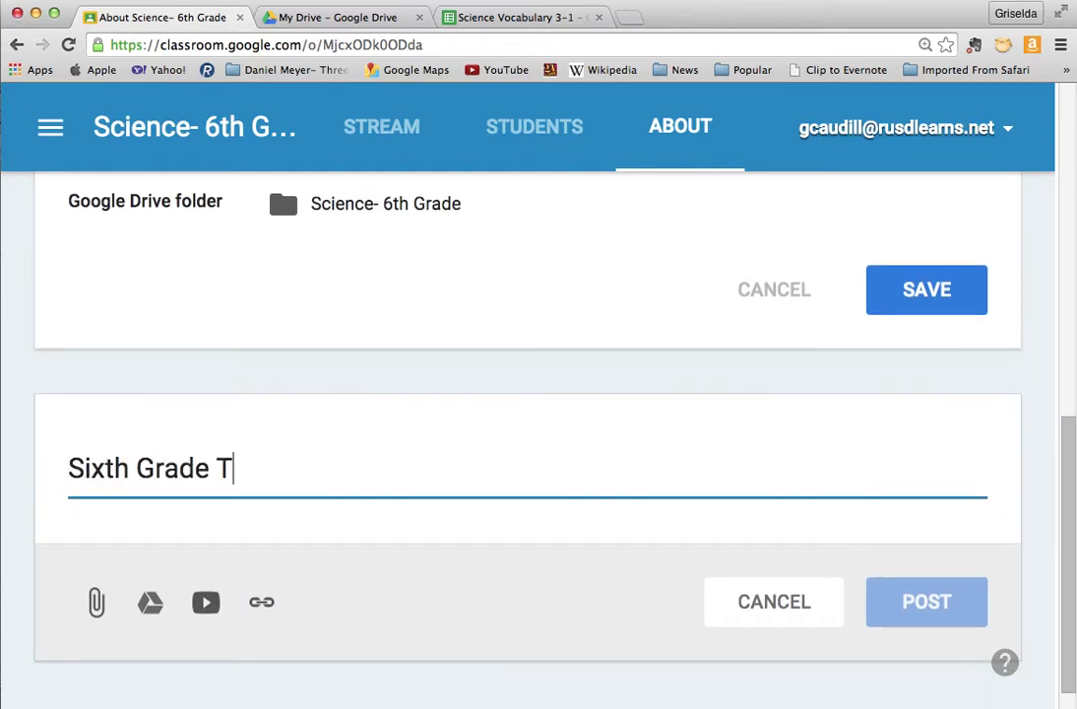
text(extbook)
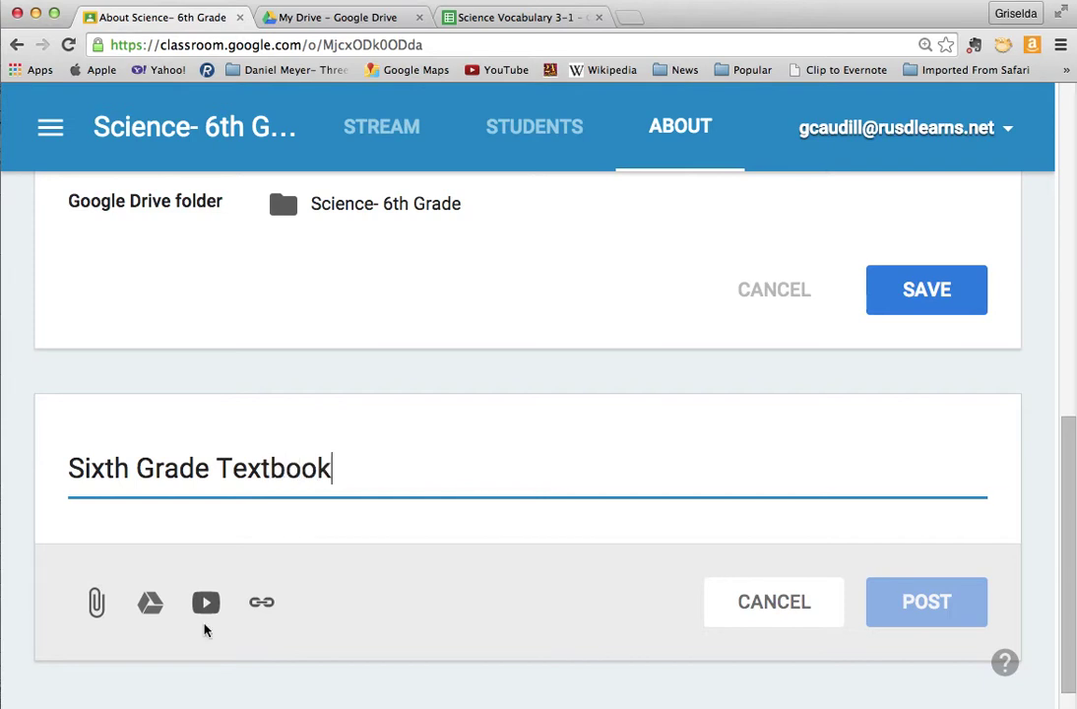
Step: Attach 6th_Grade_Earth_Science_.pdf from Google Drive to the textbook materials by searching for "6th_", and post the entry
click(150, 602)
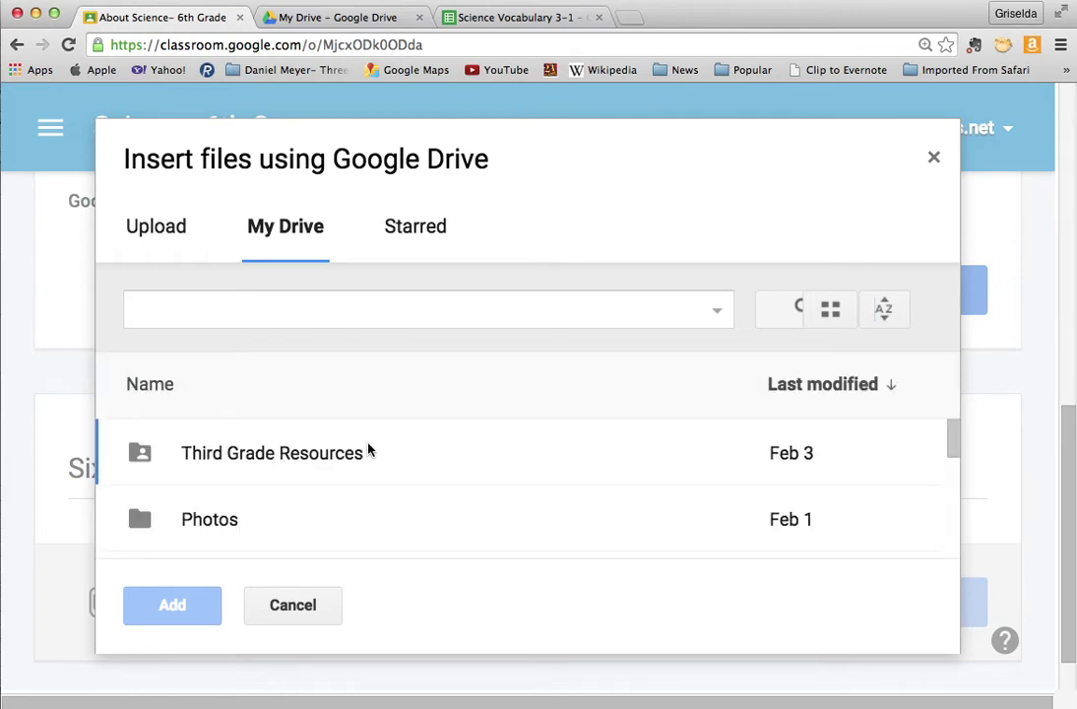
click(339, 313)
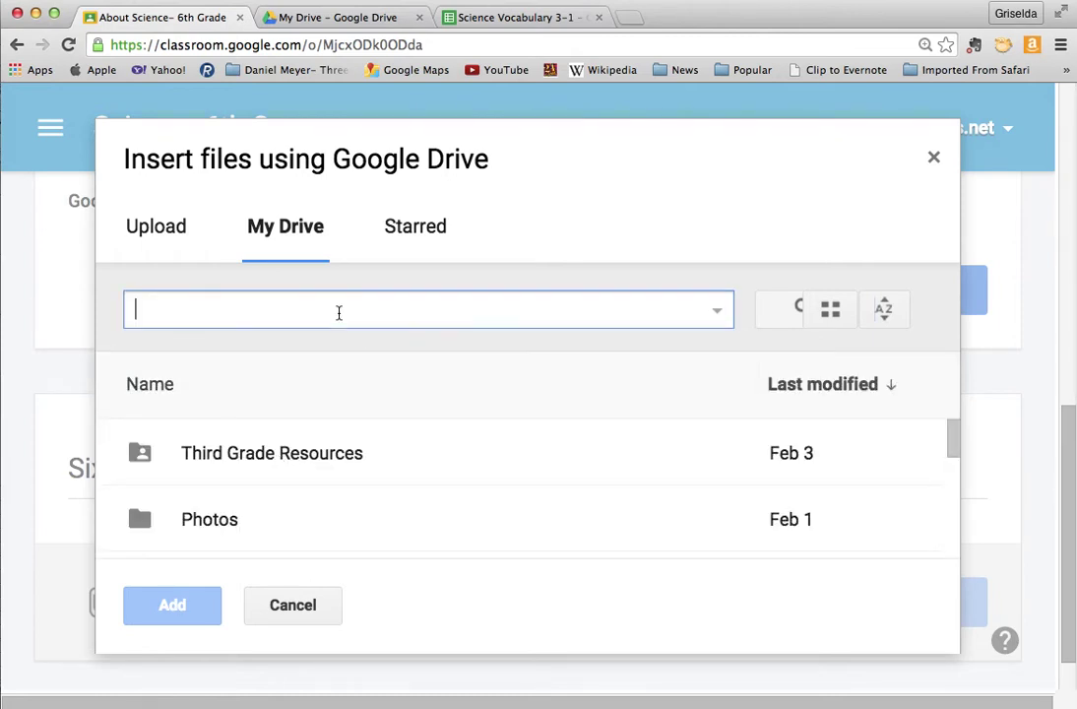
text(6th)
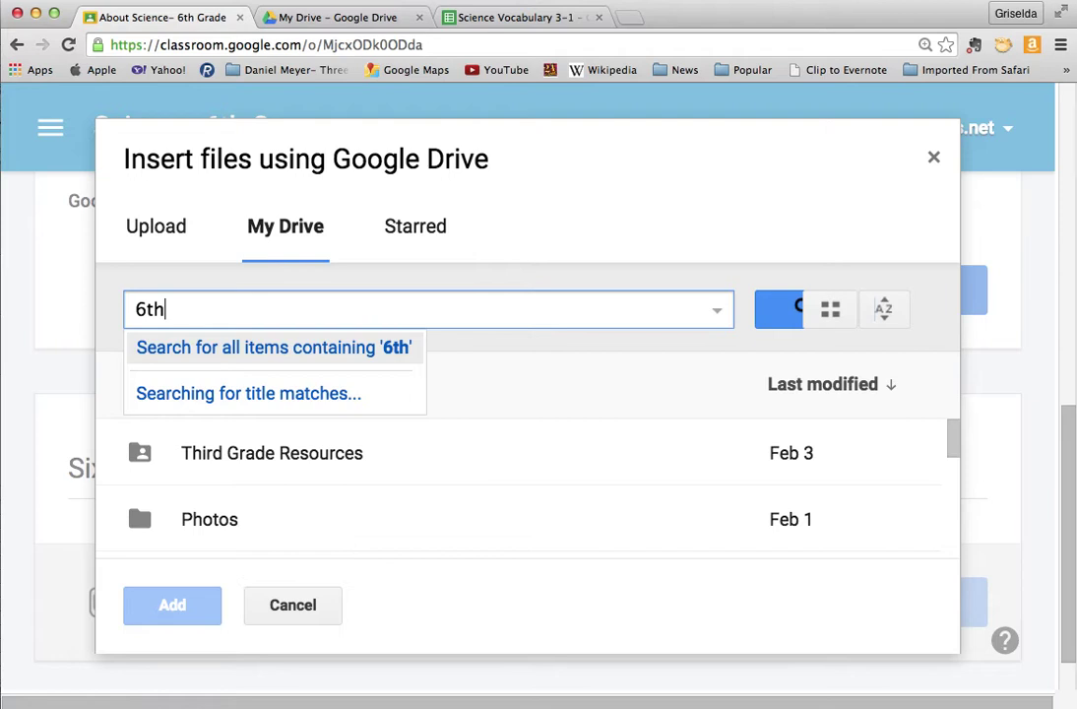
text(_)
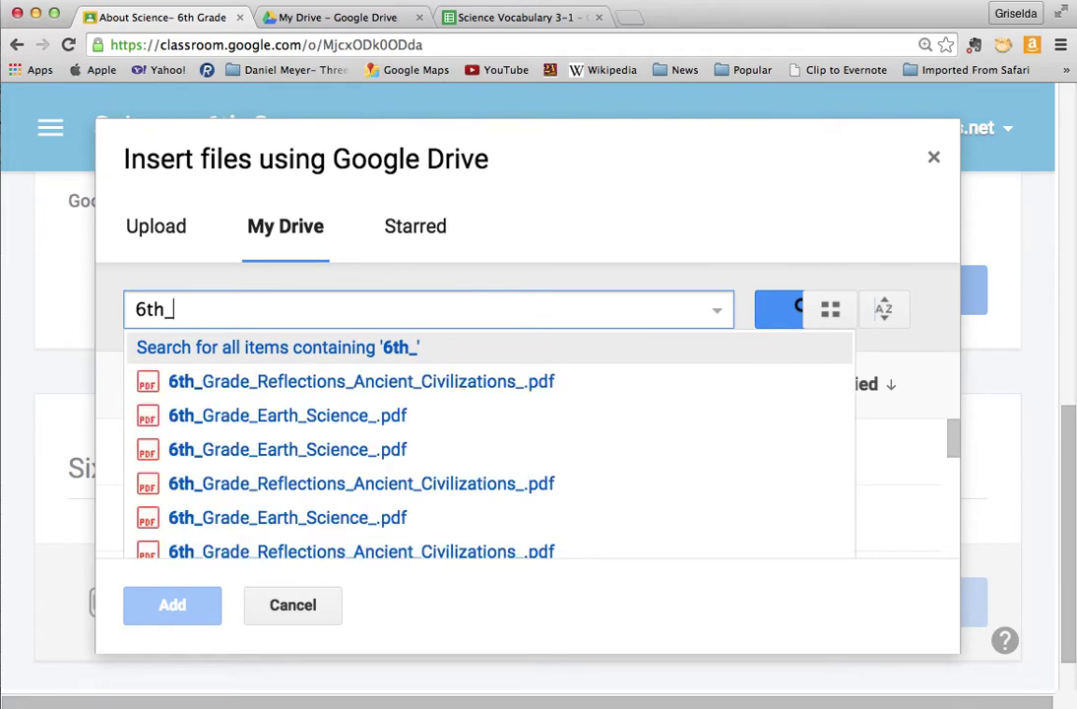
click(357, 428)
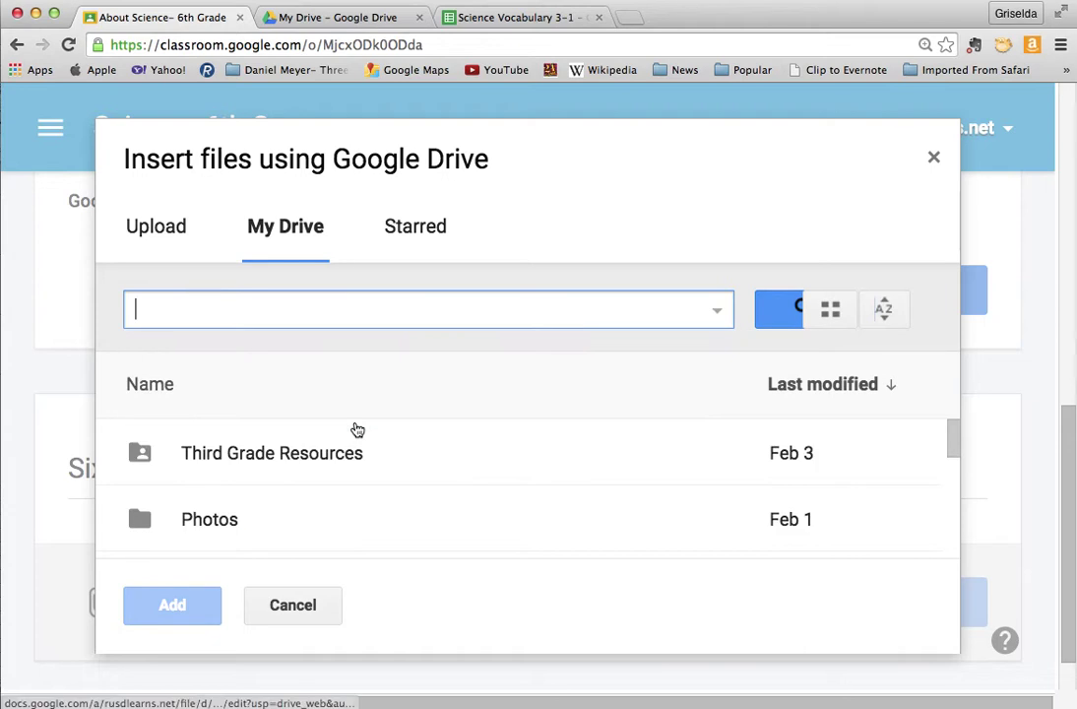
scroll(578, 581, down, 2)
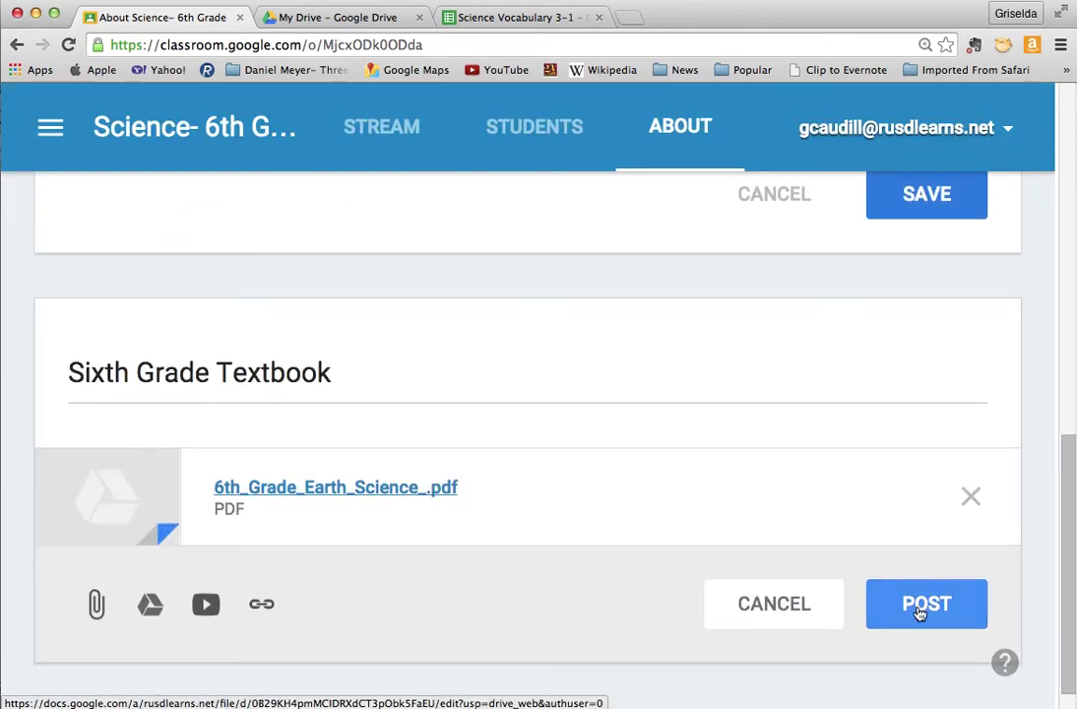
click(919, 612)
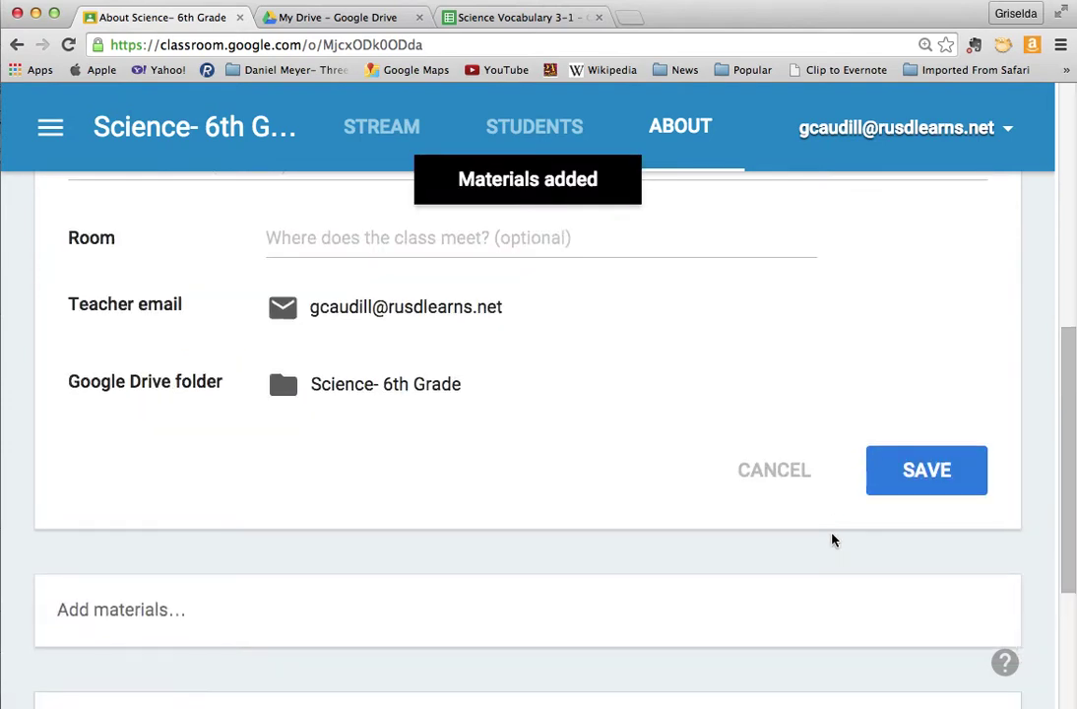
Step: Return to the class stream and examine its sections, including the class code students use to join
scroll(832, 539, down, 5)
scroll(832, 540, up, 10)
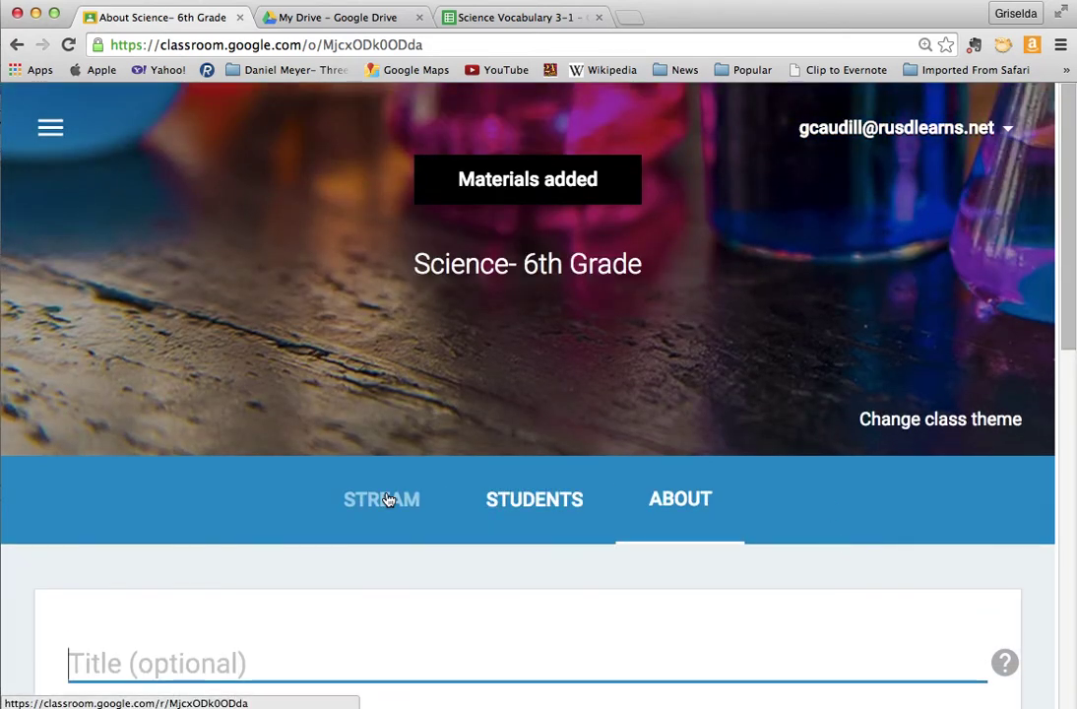
click(388, 501)
scroll(388, 501, down, 6)
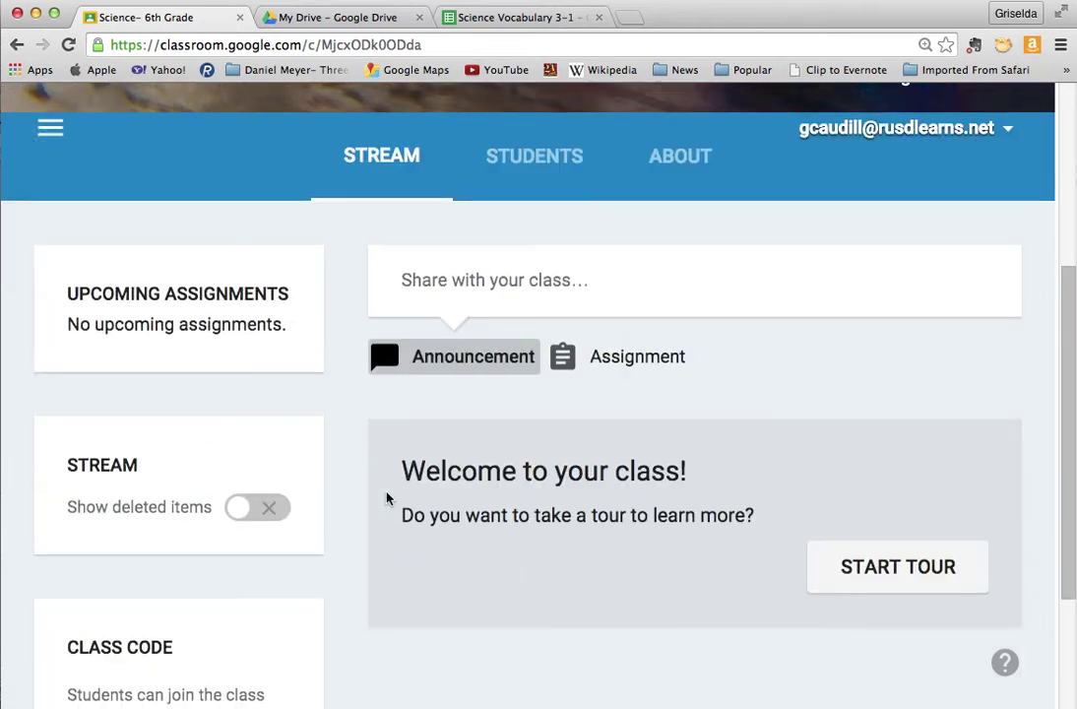
scroll(388, 499, down, 1)
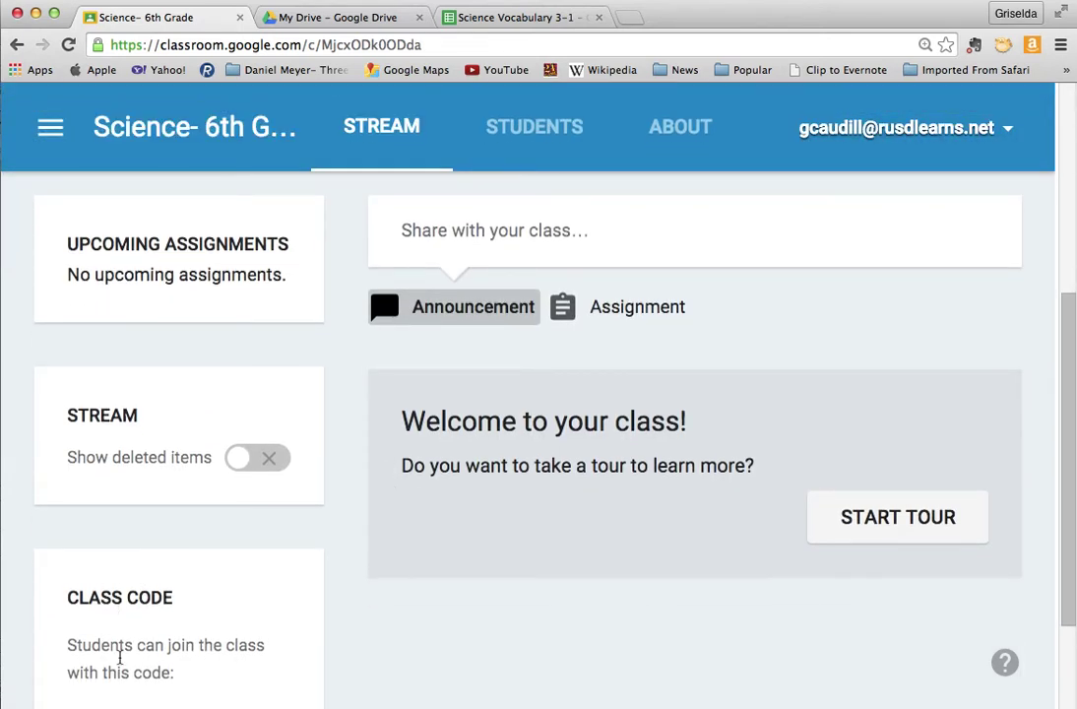
scroll(143, 644, down, 2)
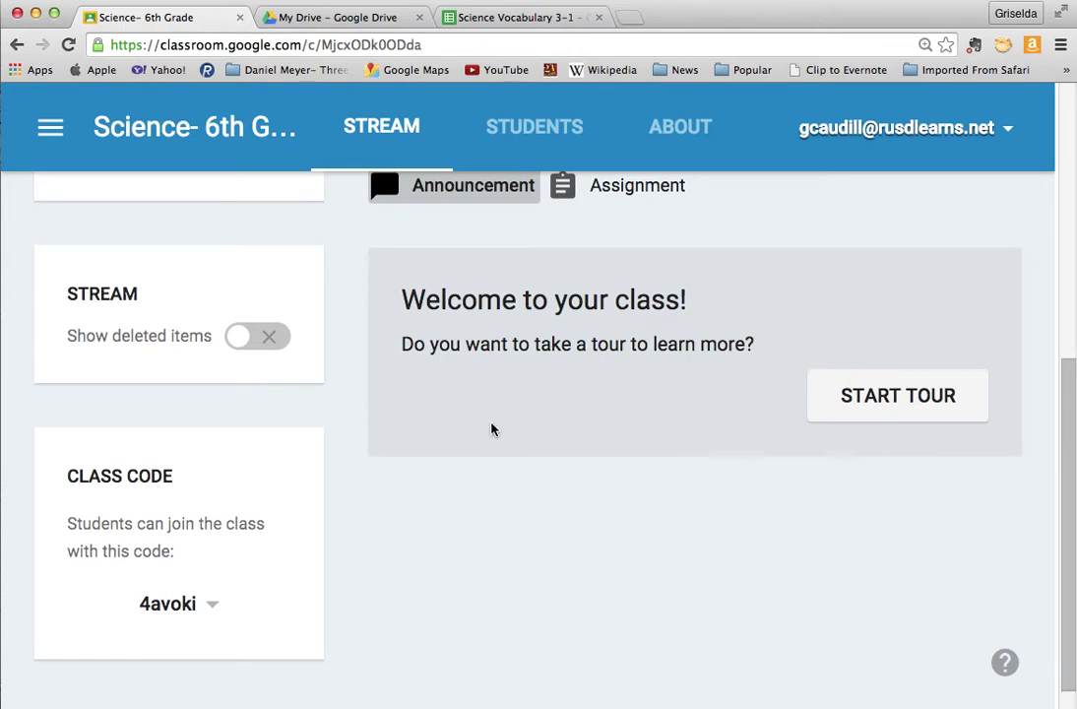
scroll(493, 429, up, 3)
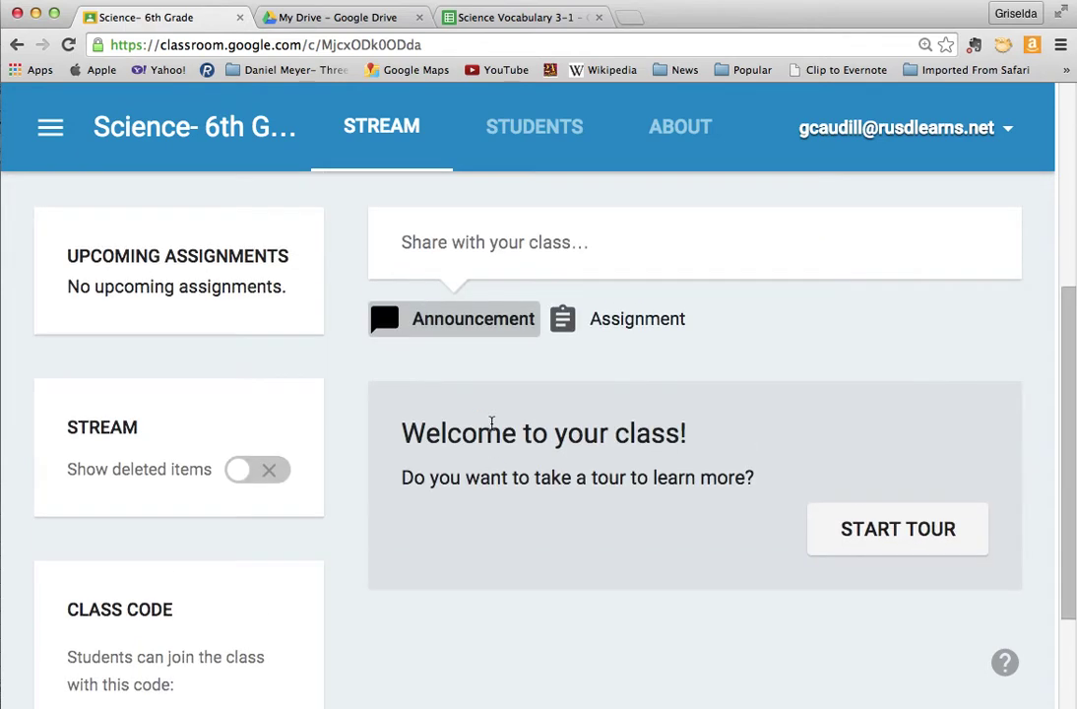
scroll(491, 423, up, 3)
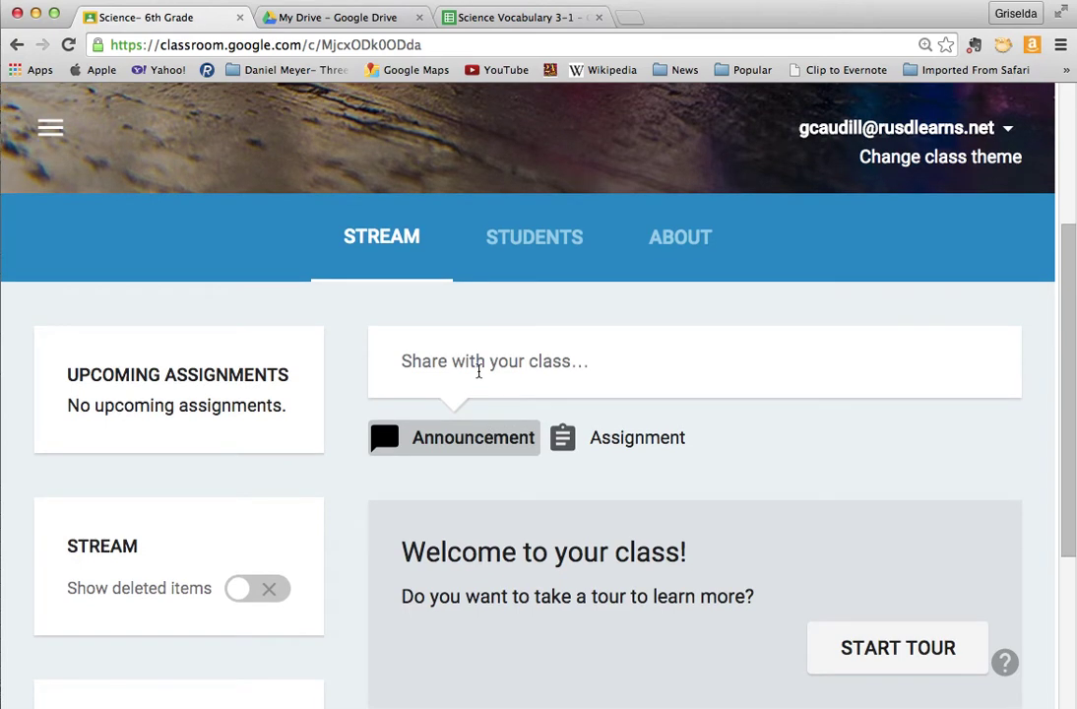
Step: Start a new assignment in the class stream titled "Chapter 3 Lesson 1 Vocabulary"
click(479, 371)
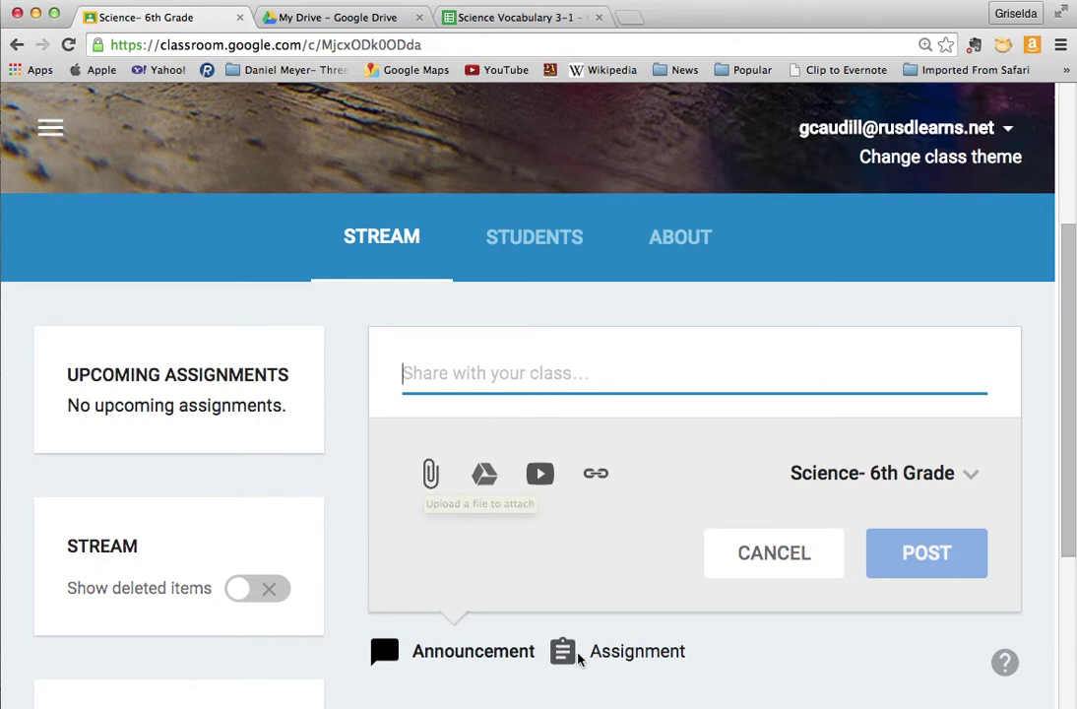
click(613, 653)
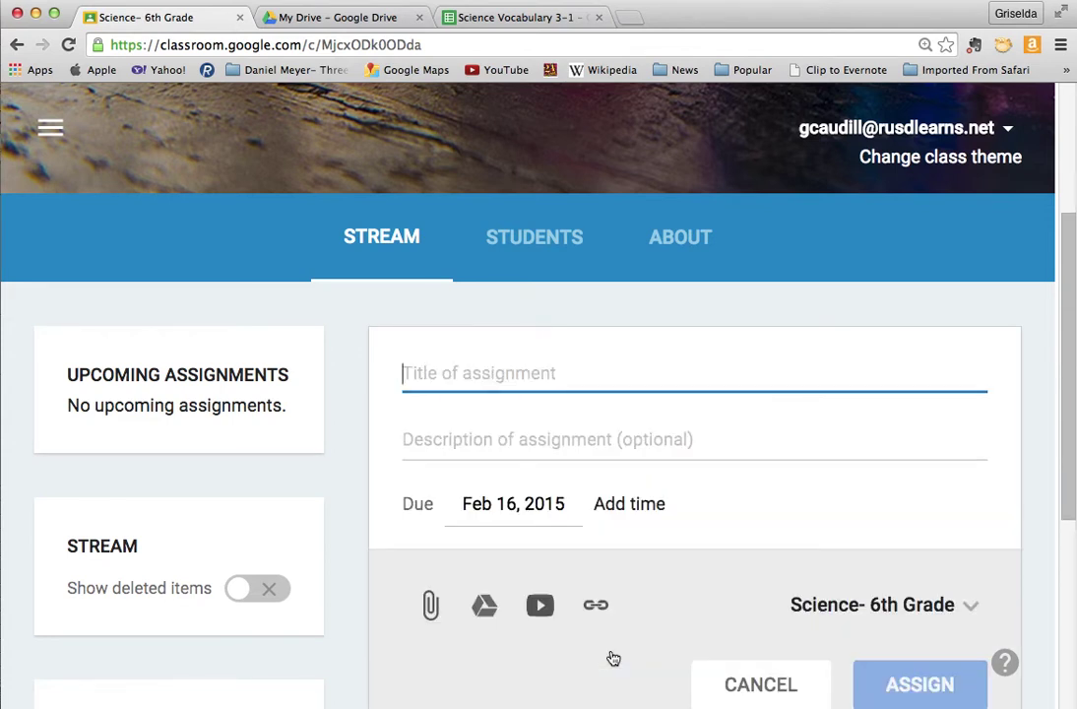
scroll(613, 659, down, 2)
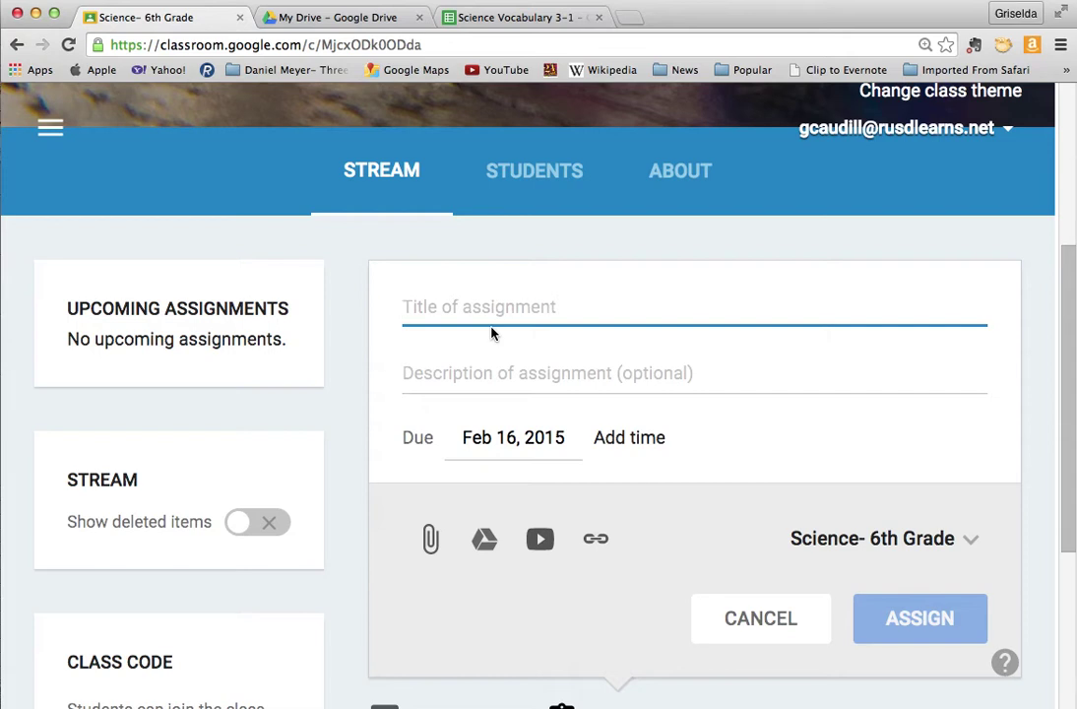
text(Chapter 3 Lesso)
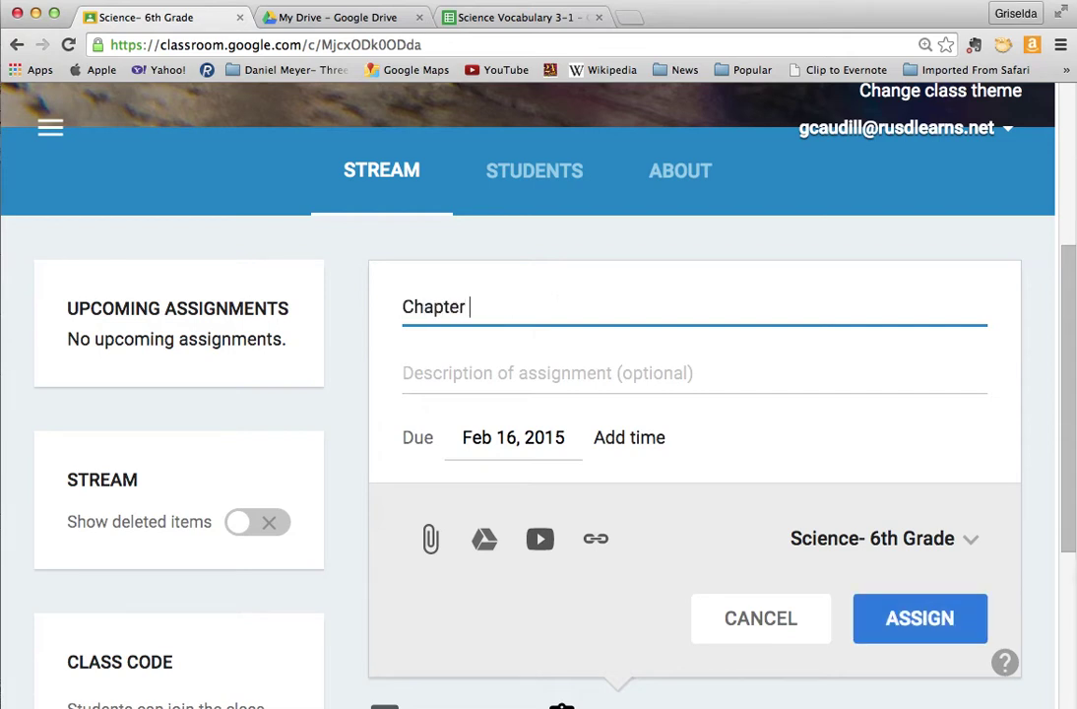
text(n 1)
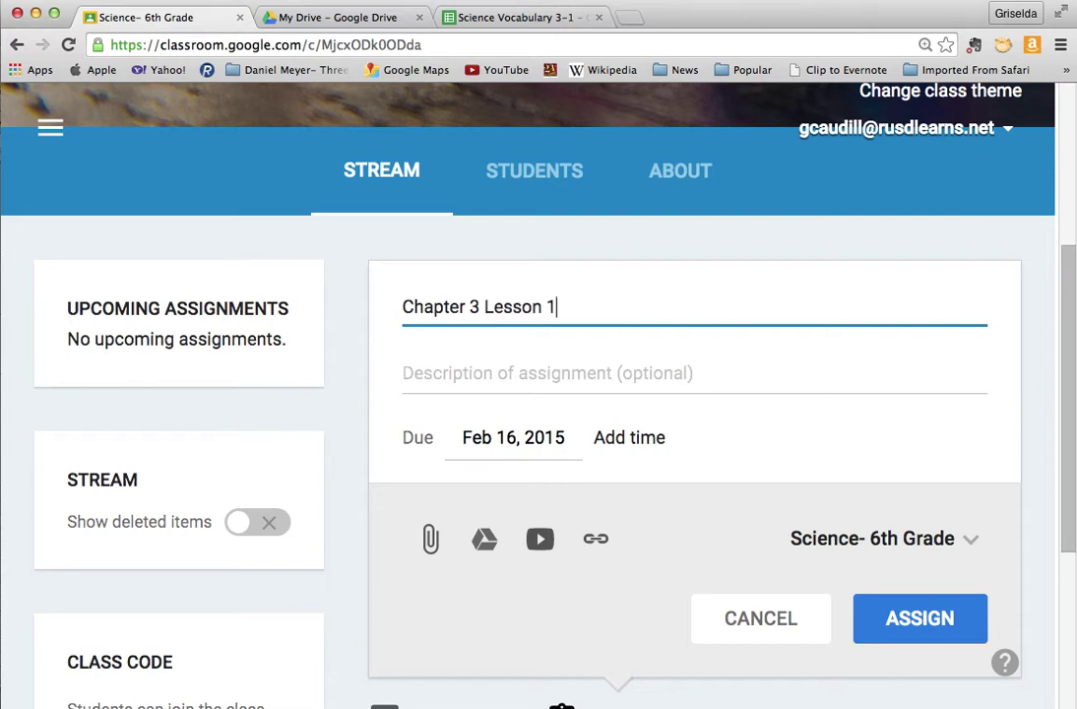
text( Vocabulary)
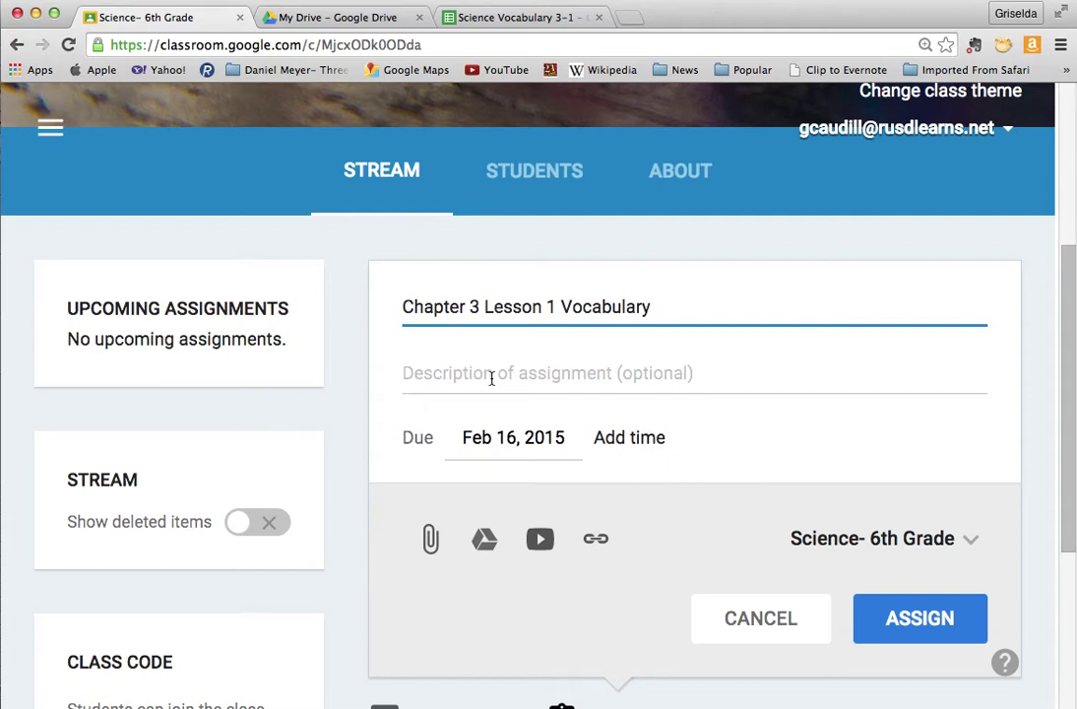
Step: Attach the Science Vocabulary 3-1 sheet from Google Drive to the assignment by searching for "science"
click(484, 538)
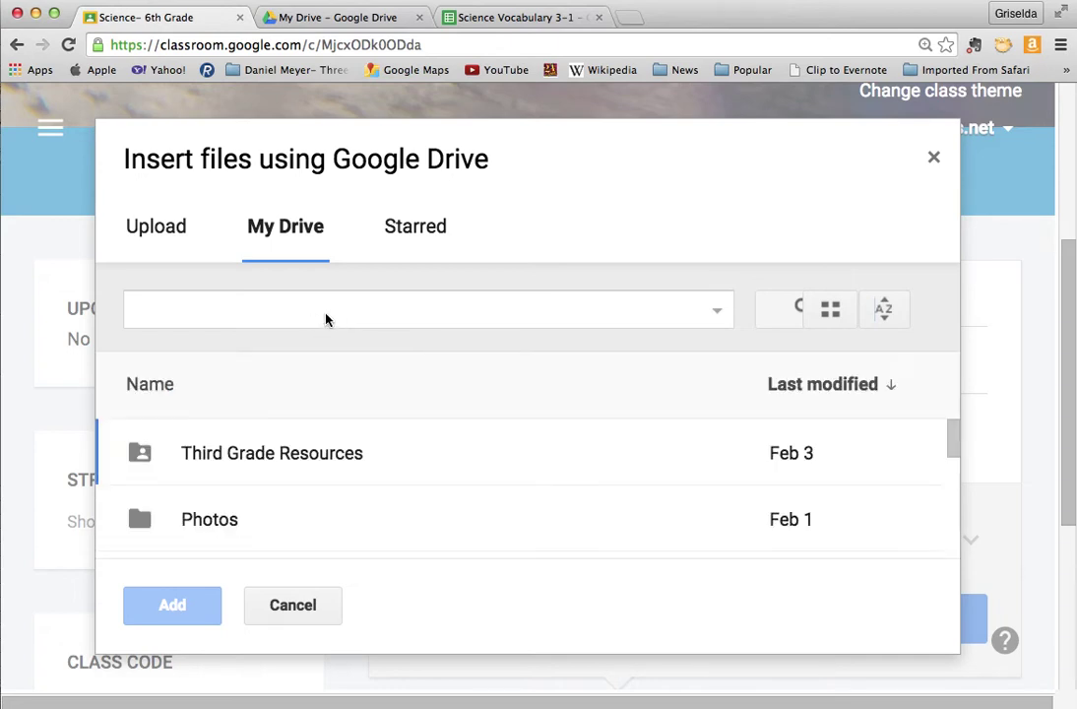
click(274, 307)
text(science)
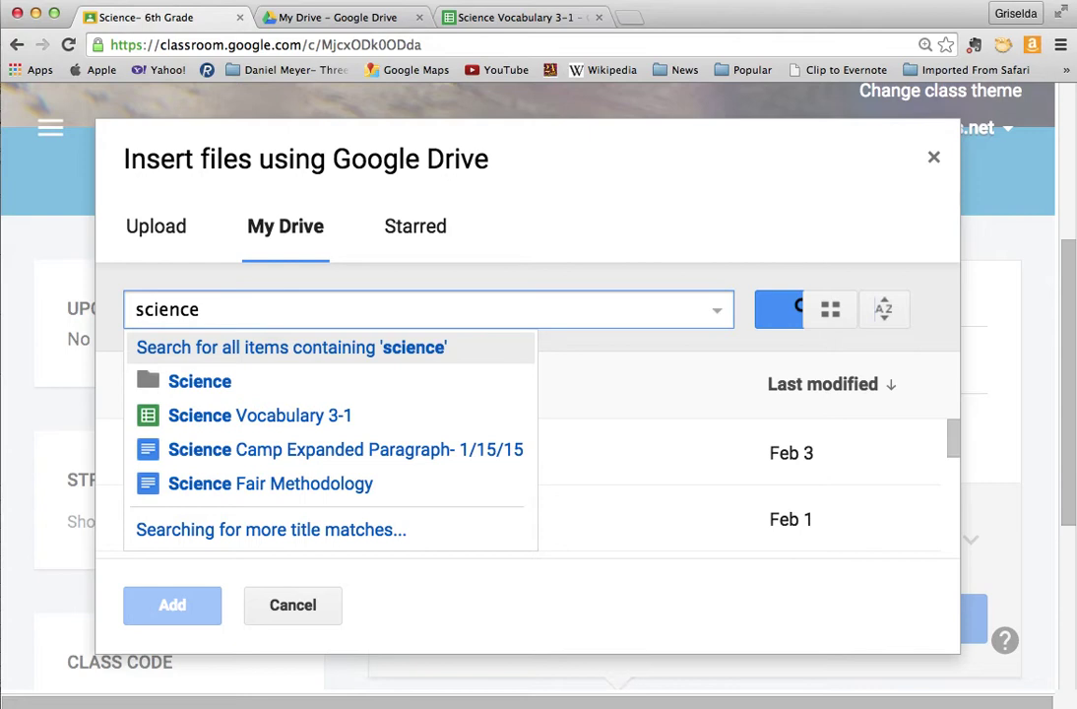
click(293, 408)
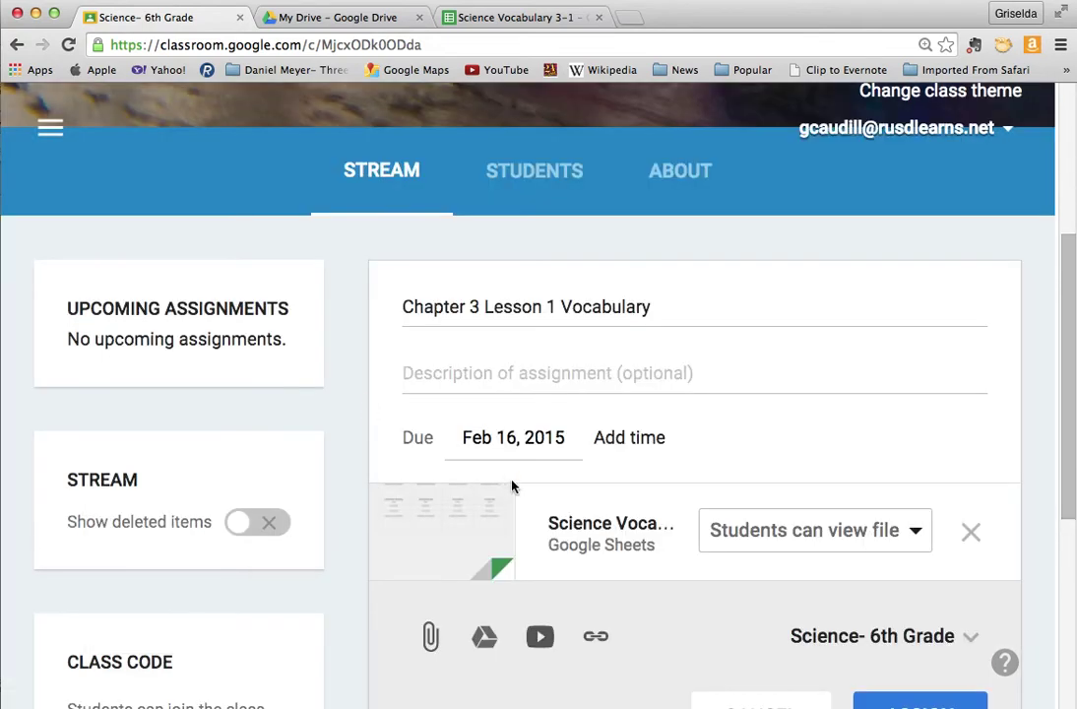
Step: Set the attached sheet to "Make a copy for each student" and assign the work to the class
click(916, 532)
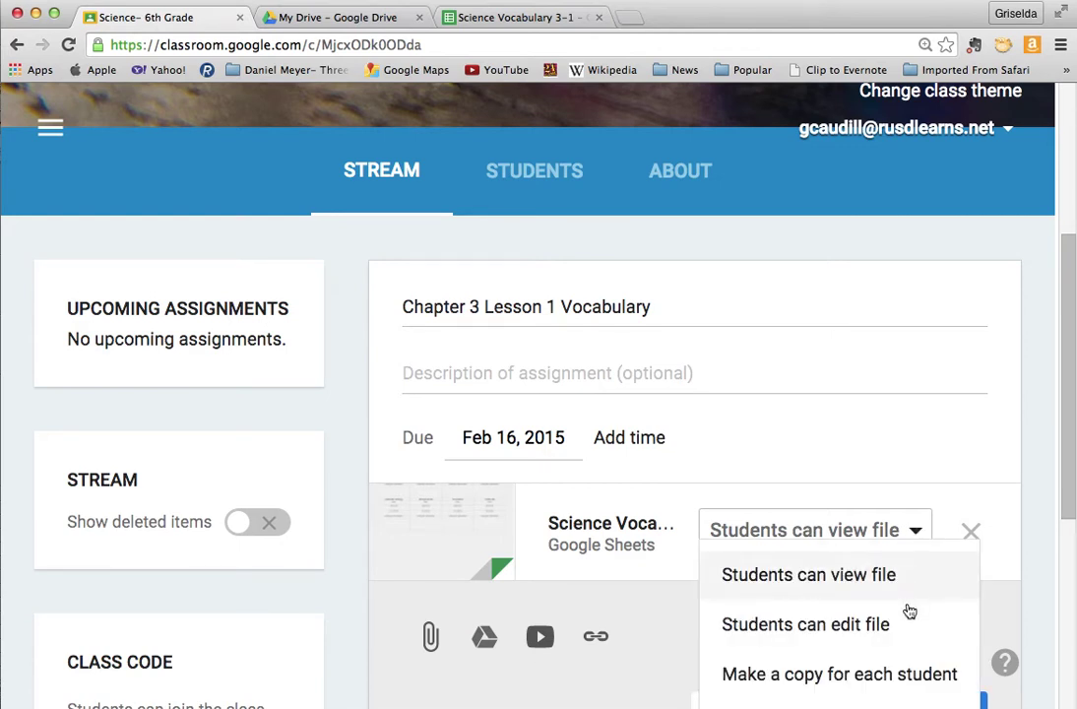
click(906, 676)
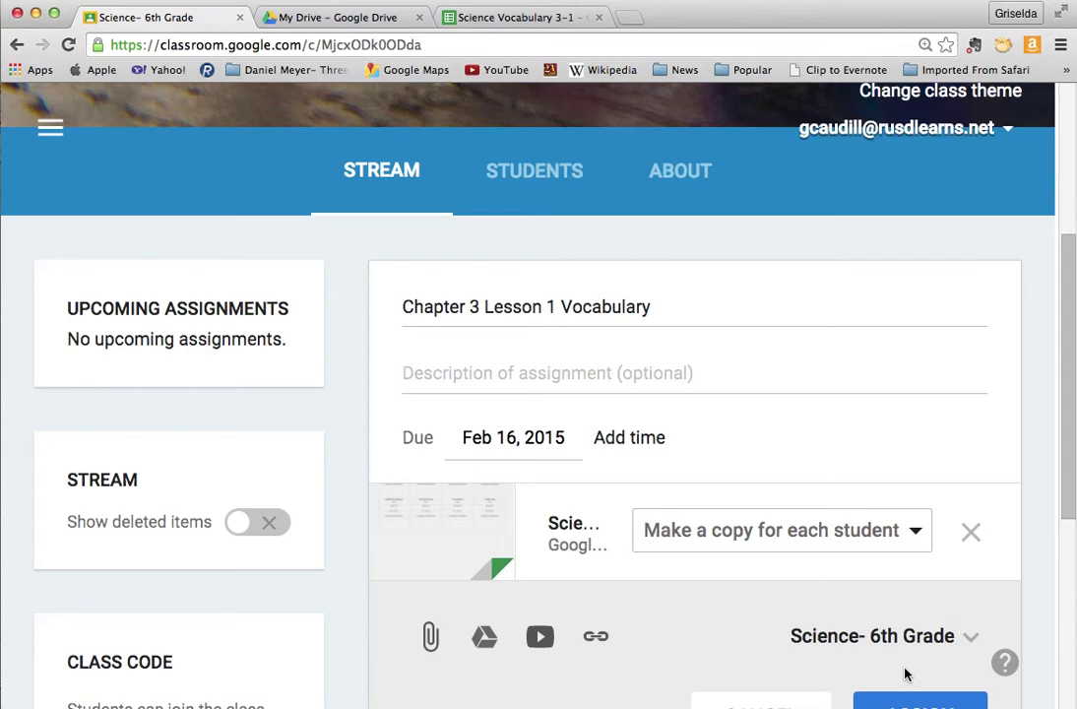
scroll(906, 677, down, 2)
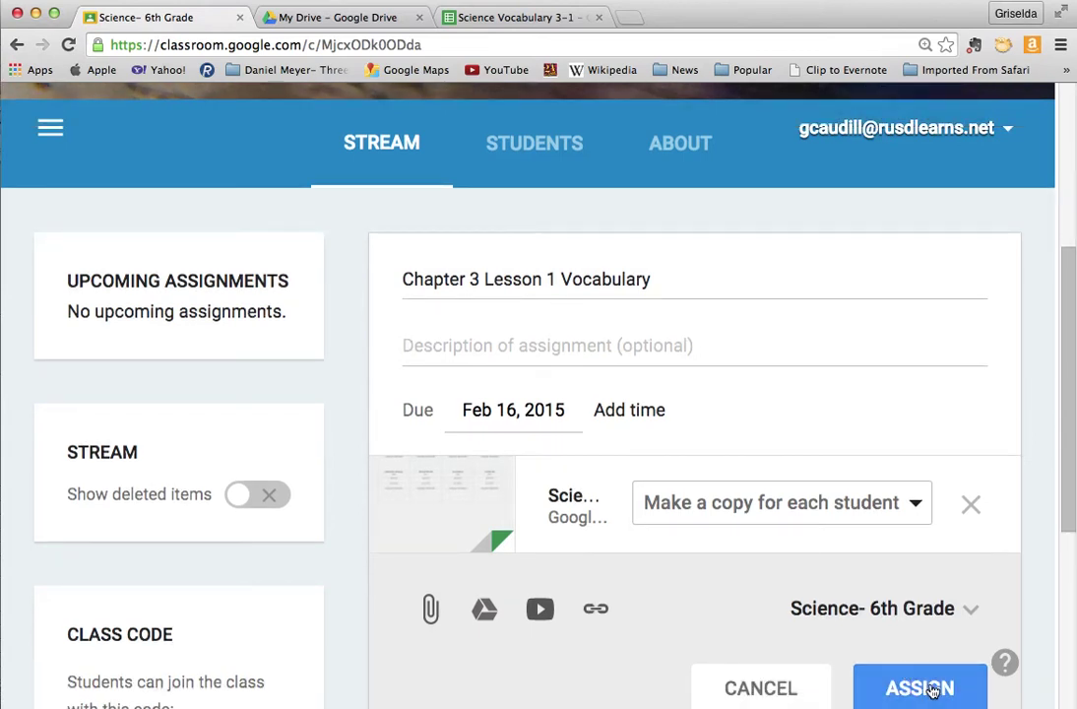
click(930, 689)
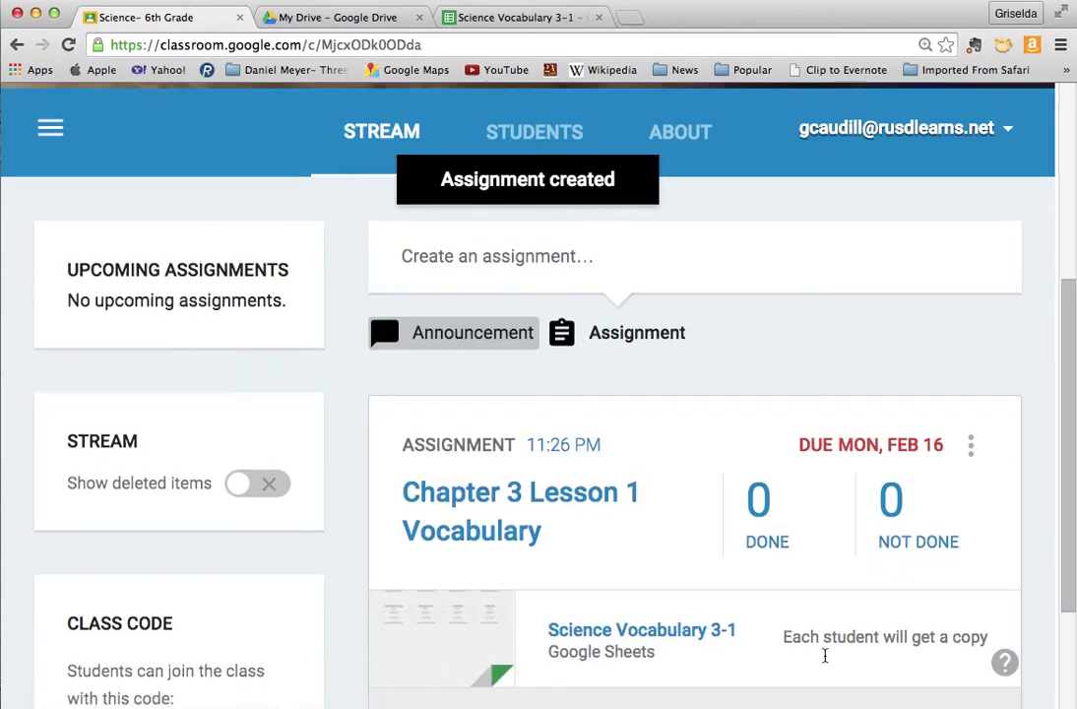
Step: Open the posted vocabulary assignment for editing and change its due date to Feb 20, 2015
scroll(825, 654, down, 3)
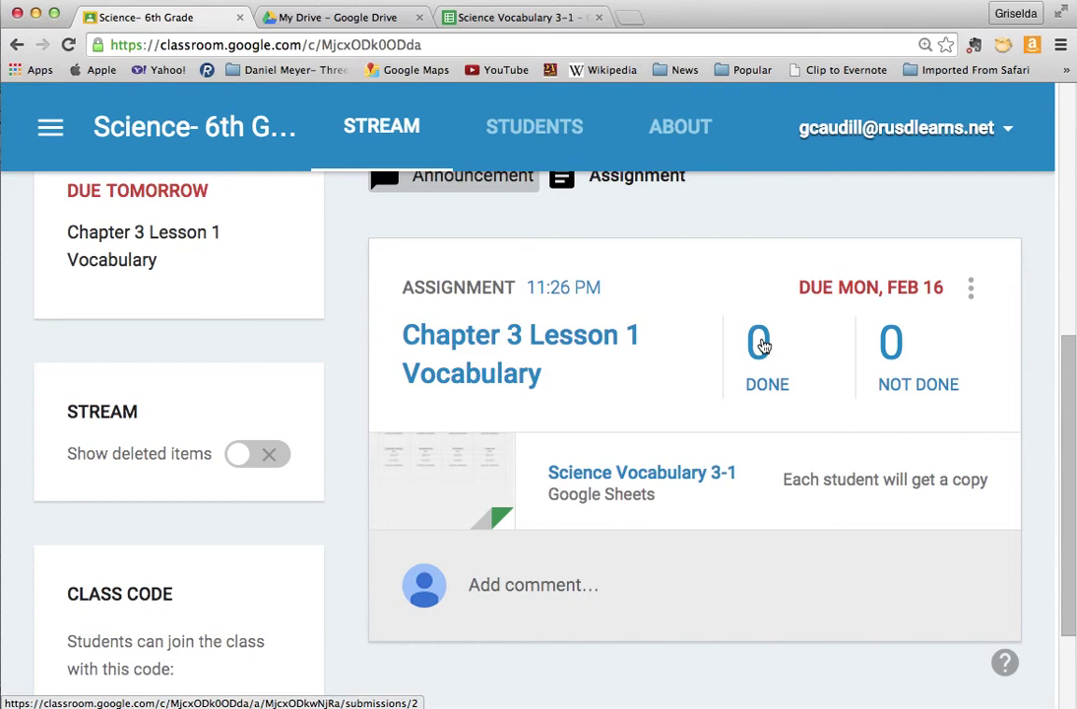
click(973, 288)
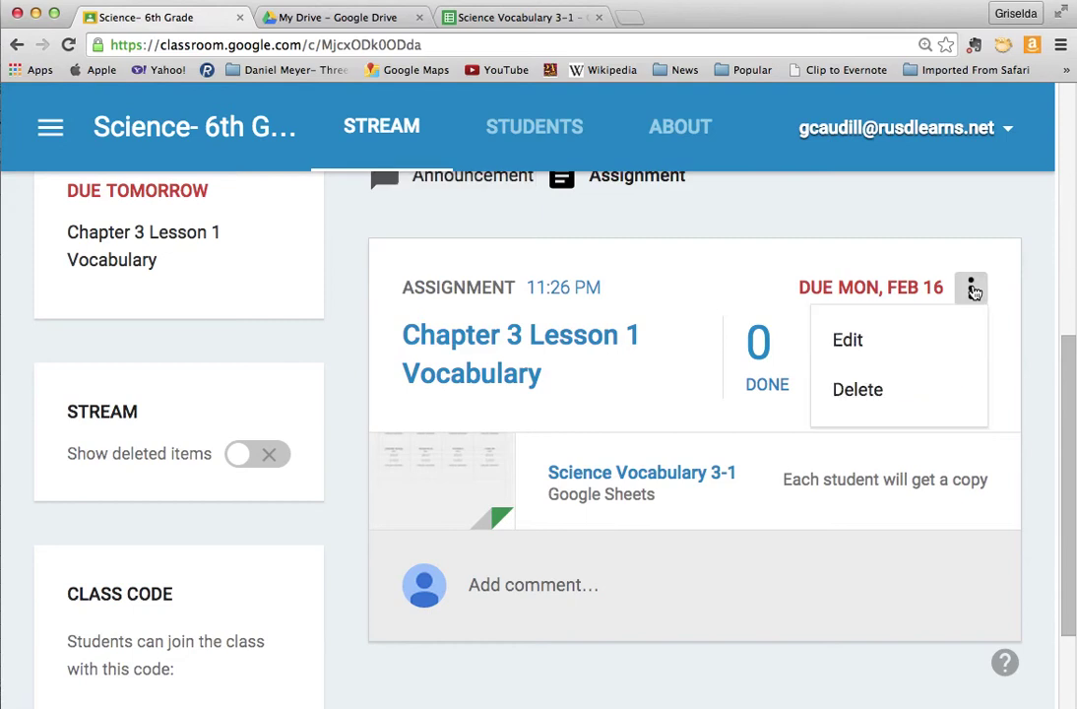
click(872, 344)
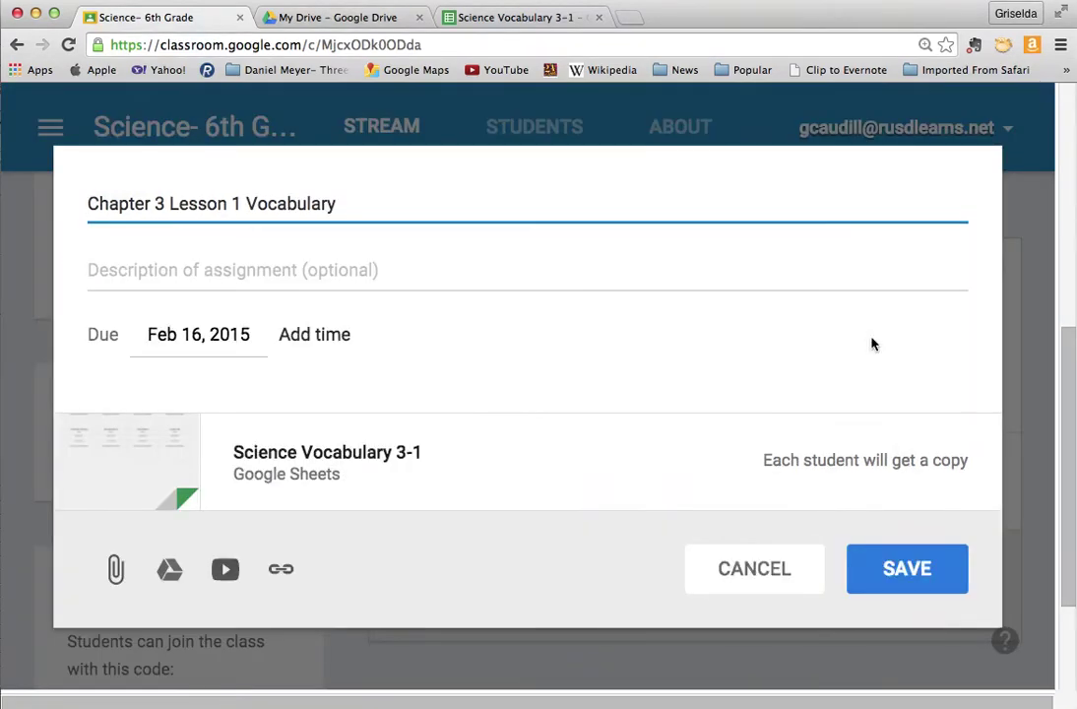
click(233, 334)
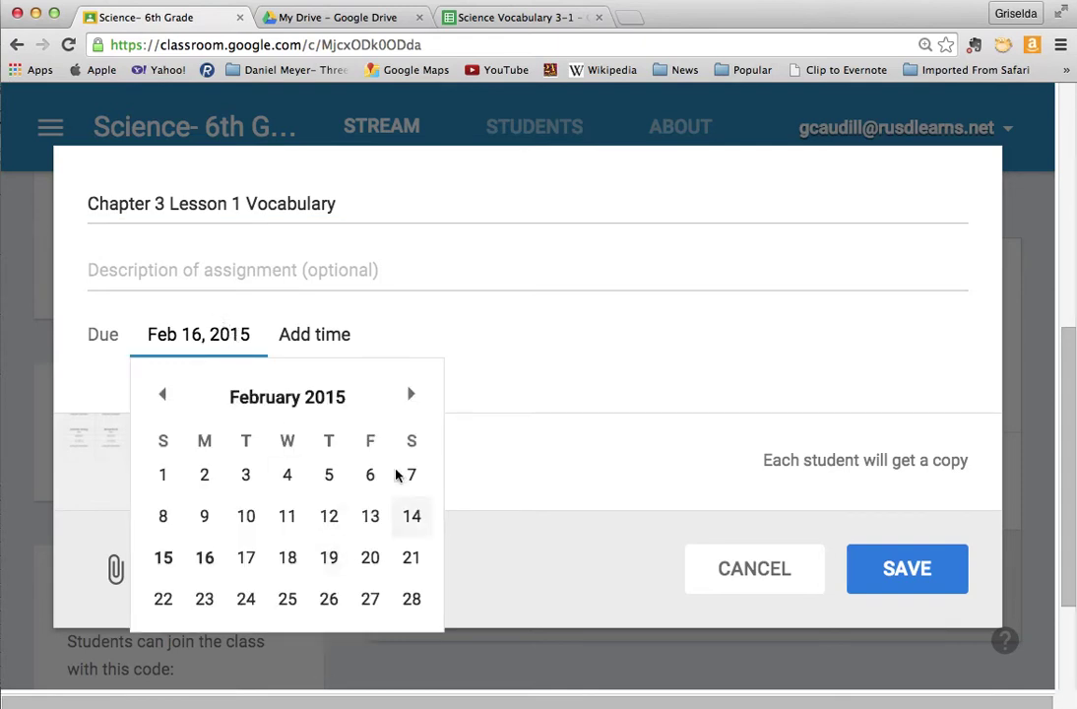
click(367, 558)
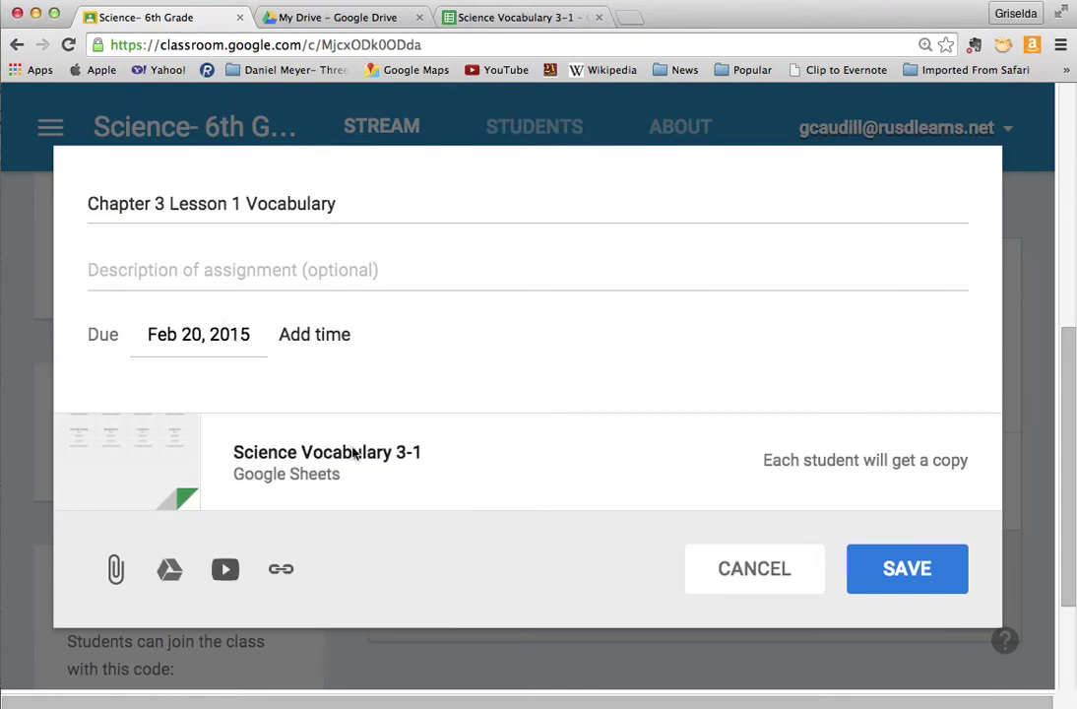
Step: Add a due time of 2:30 PM to the vocabulary assignment and save the edits
click(316, 337)
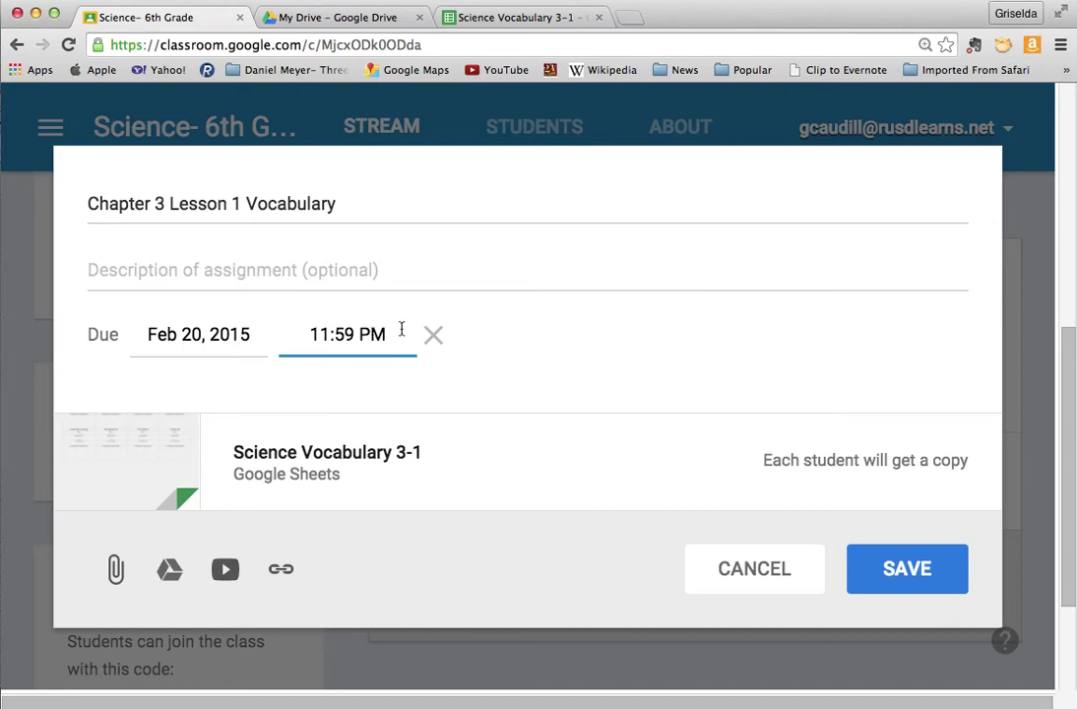
click(363, 335)
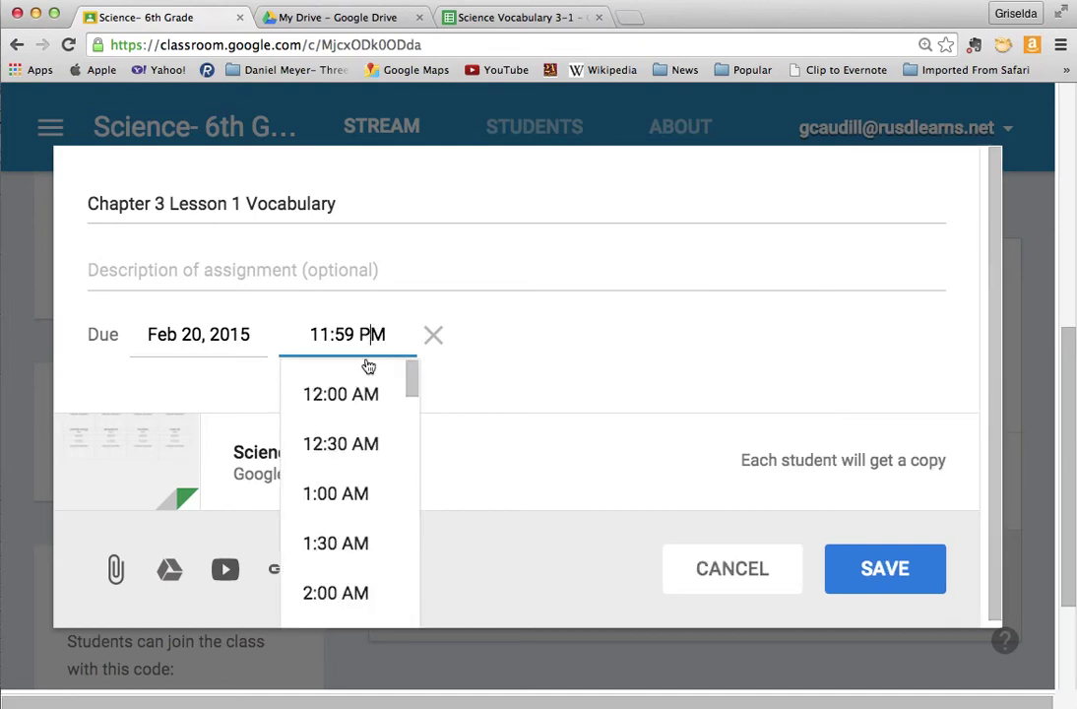
scroll(361, 512, down, 5)
scroll(364, 513, down, 7)
scroll(363, 513, down, 3)
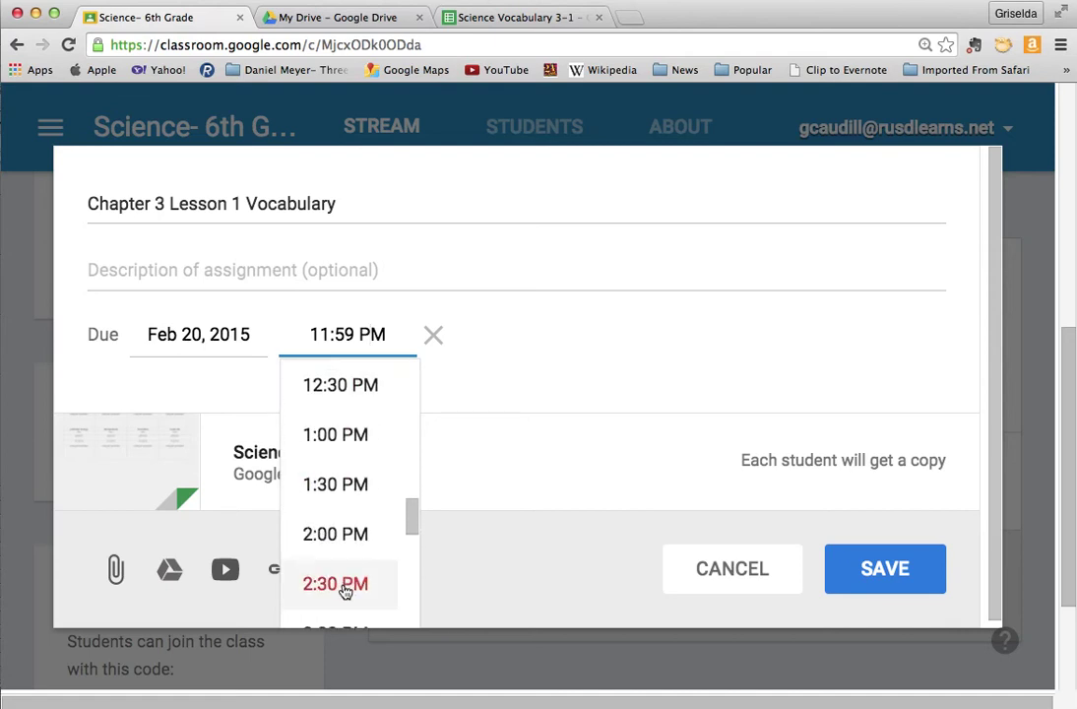
click(344, 587)
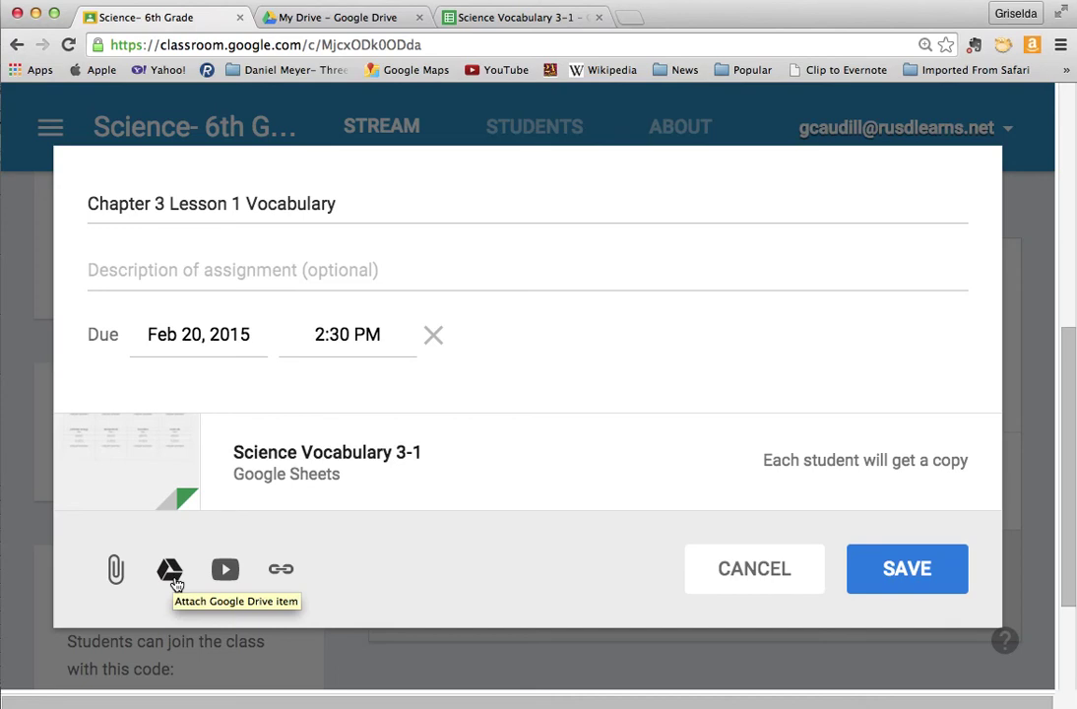
click(925, 581)
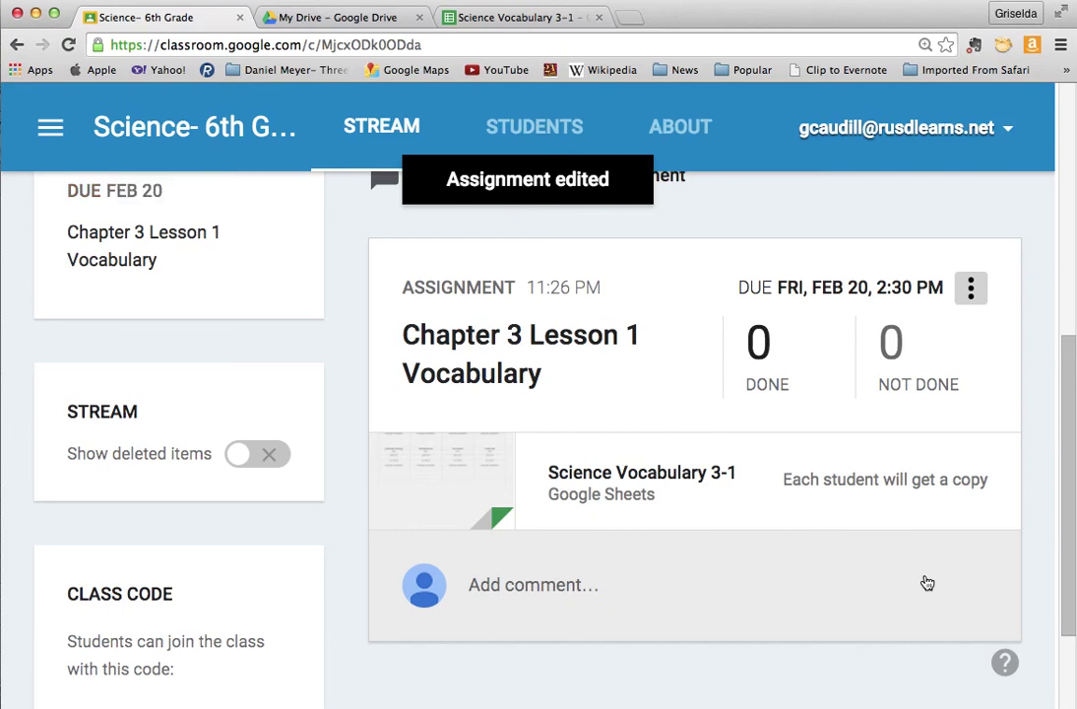
scroll(926, 583, up, 2)
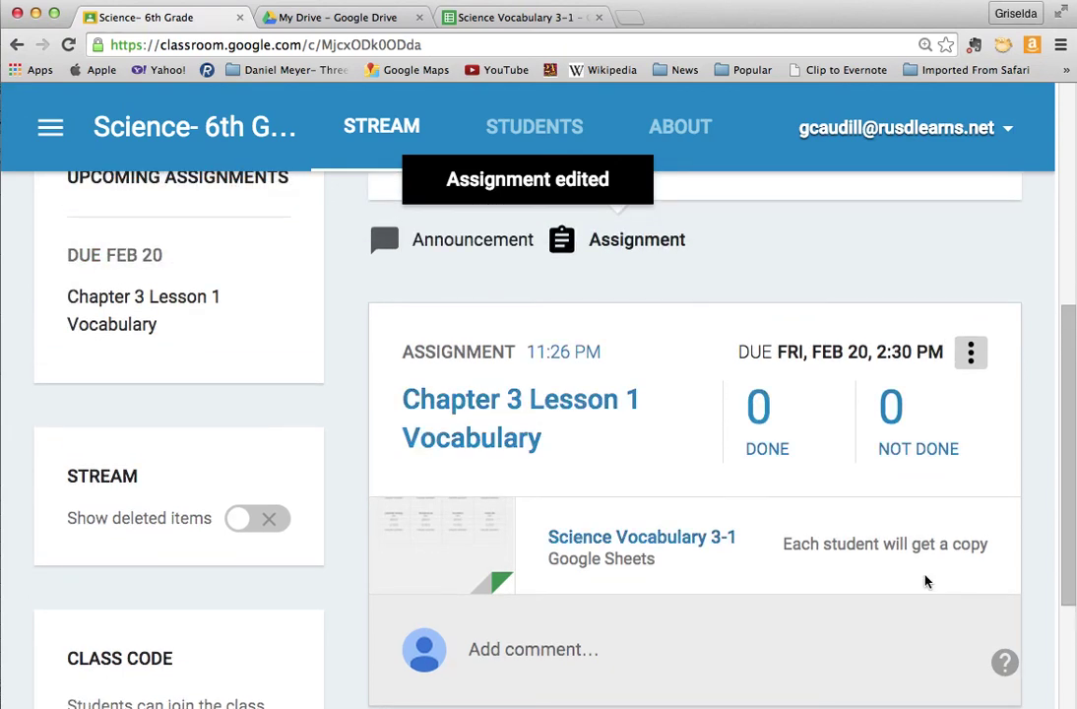
scroll(926, 581, up, 2)
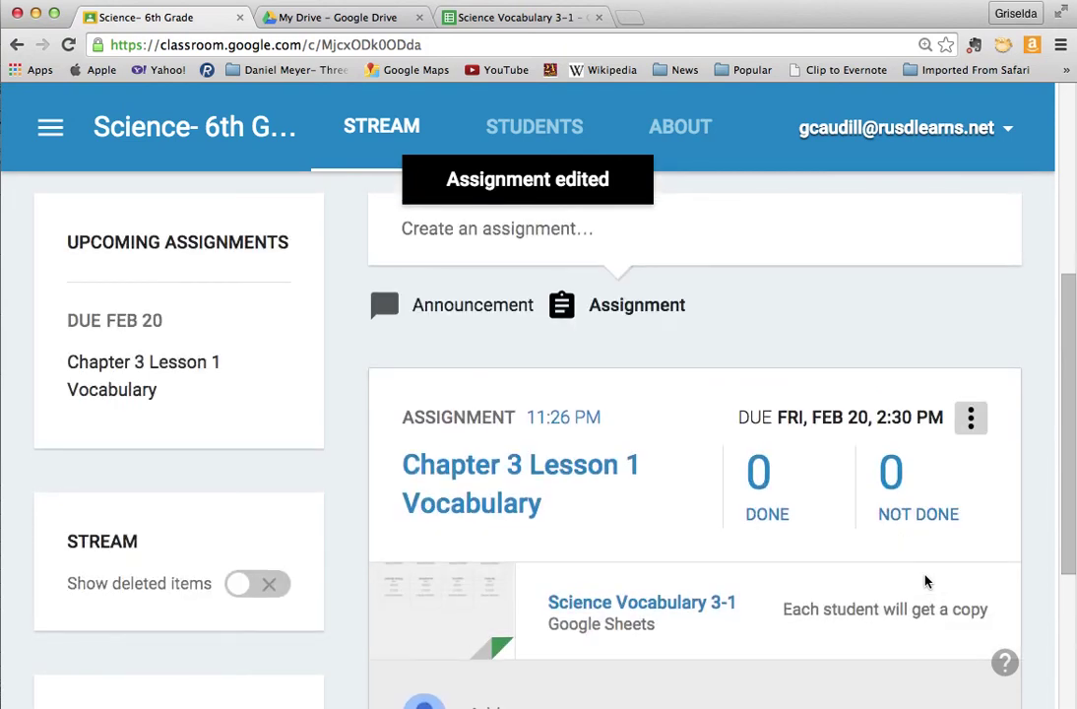